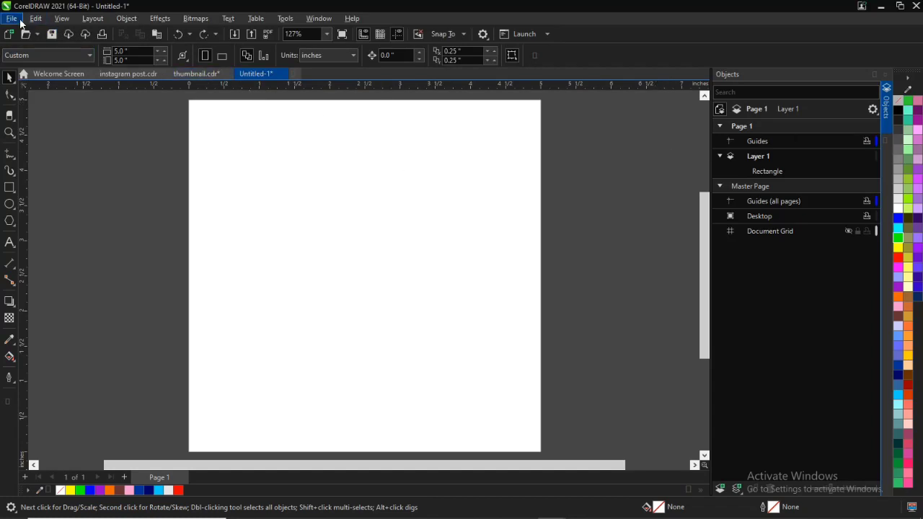
pyautogui.click(19, 21)
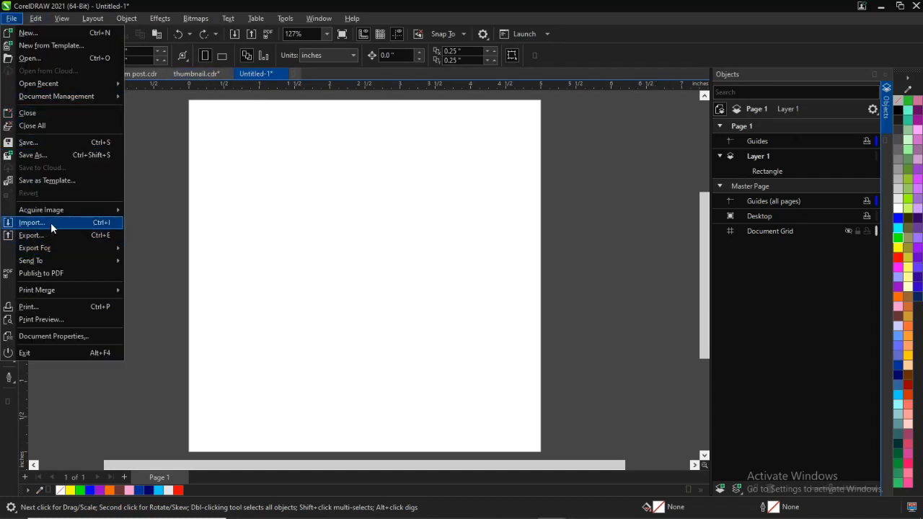
pyautogui.click(281, 198)
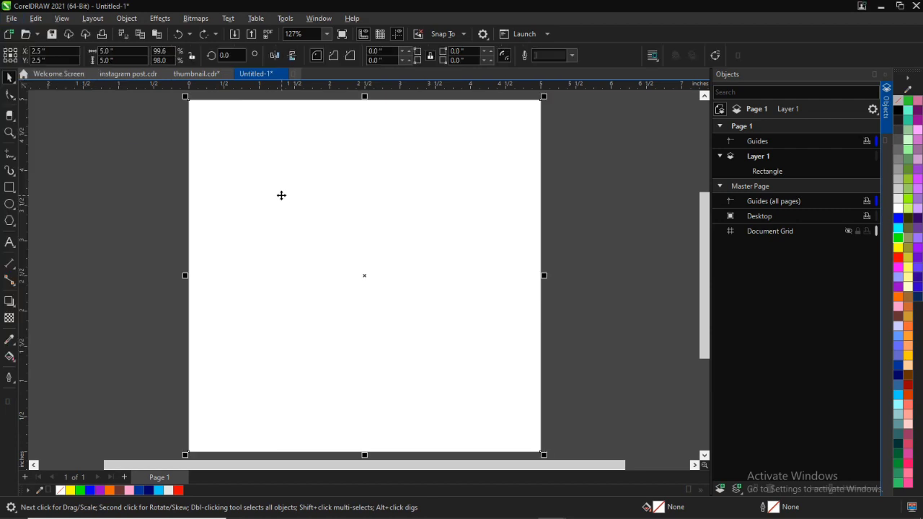
pyautogui.rightClick(134, 174)
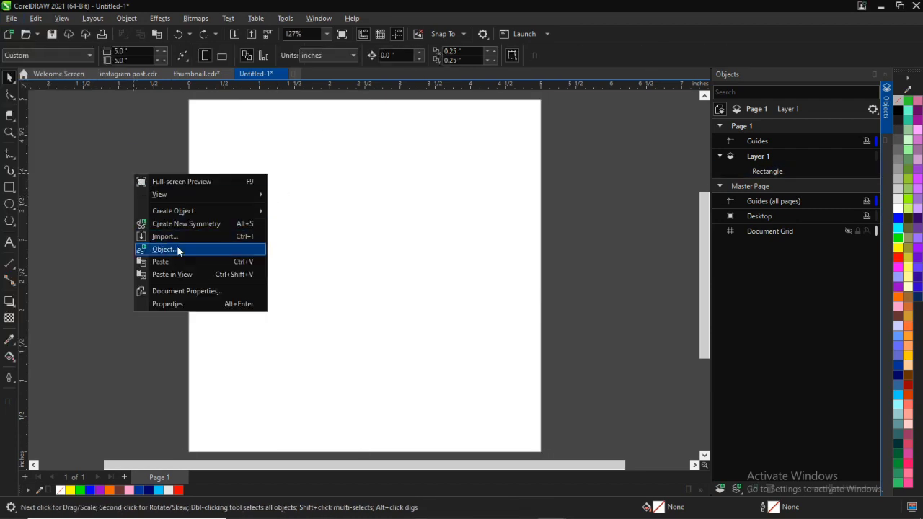
pyautogui.click(119, 244)
# Bring the photo of the laughing curly-haired woman in the red plaid shirt from the PNG MODELS IMAGE (enigzign) folder onto the page.
pyautogui.moveTo(268, 508)
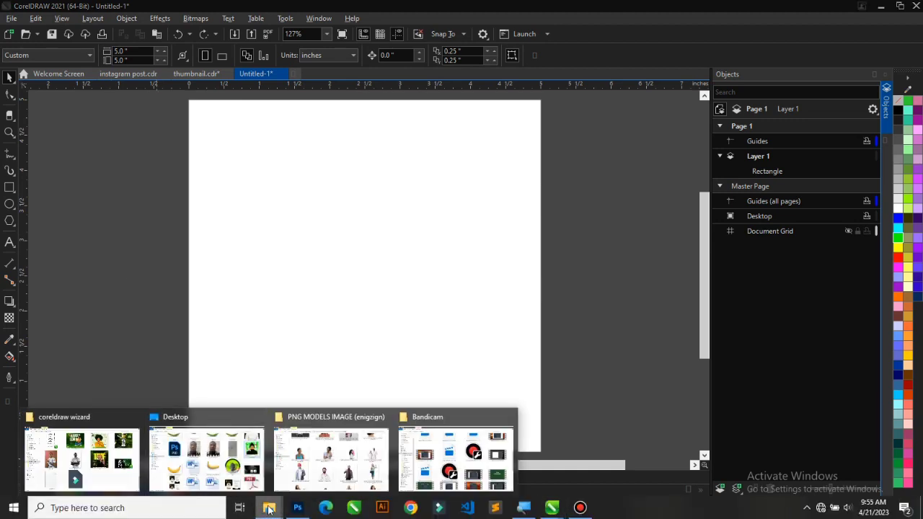
pyautogui.click(324, 473)
pyautogui.scroll(-5, 499, 239)
pyautogui.scroll(5, 584, 108)
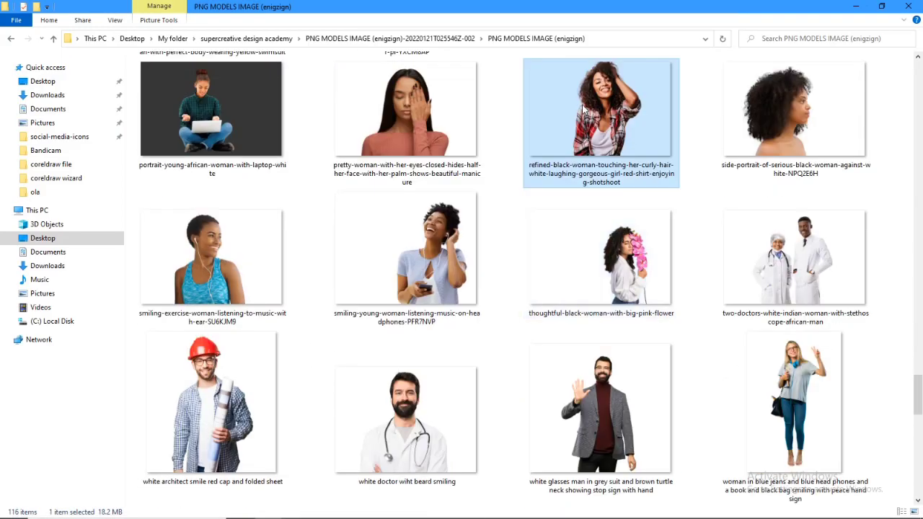
pyautogui.moveTo(584, 108); pyautogui.dragTo(356, 258)
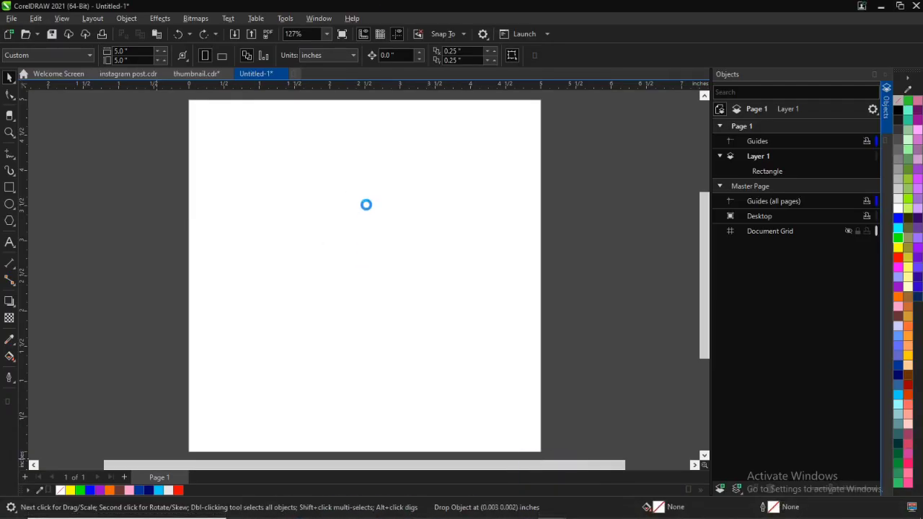
pyautogui.scroll(-5, 411, 251)
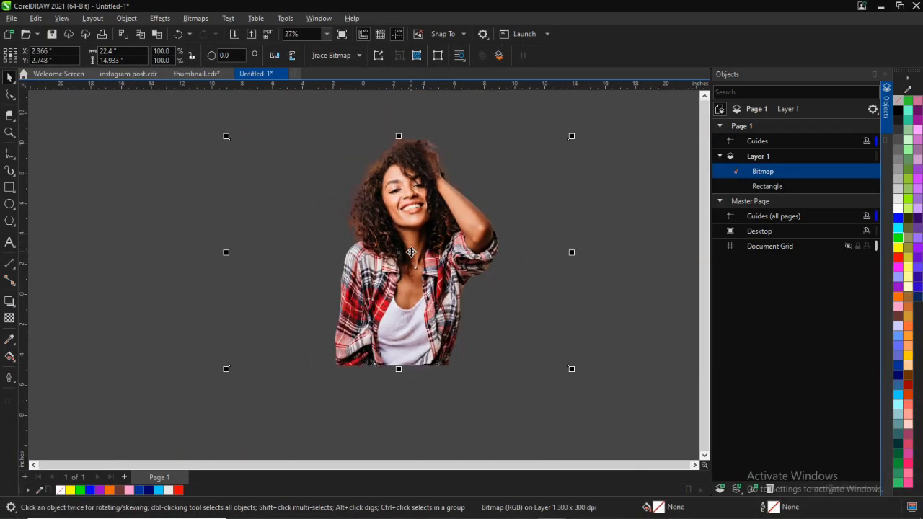
# Scale the photo proportionally to about 6.614 by 4.409 inches and position the woman near the lower middle of the page.
pyautogui.moveTo(582, 146); pyautogui.dragTo(509, 240)
pyautogui.press('F4')
pyautogui.moveTo(453, 195); pyautogui.dragTo(561, 98)
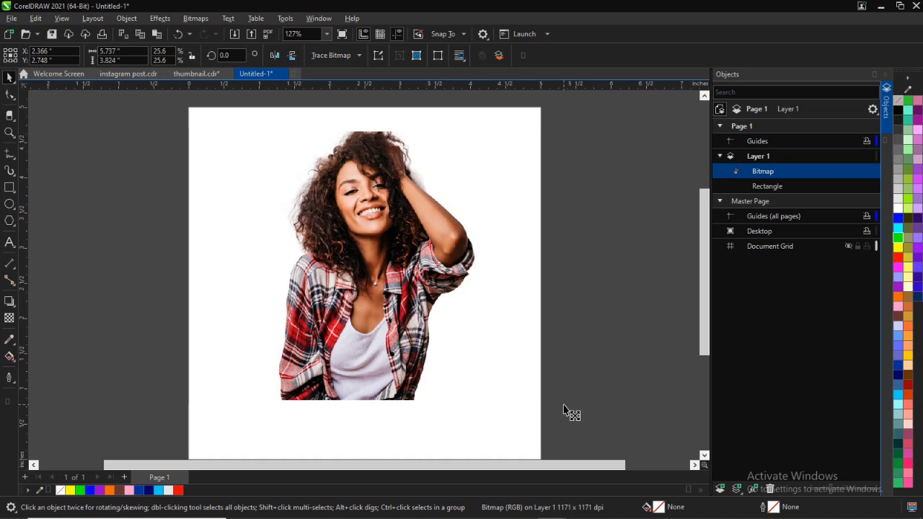
pyautogui.moveTo(564, 407); pyautogui.dragTo(587, 422)
pyautogui.moveTo(385, 331); pyautogui.dragTo(379, 360)
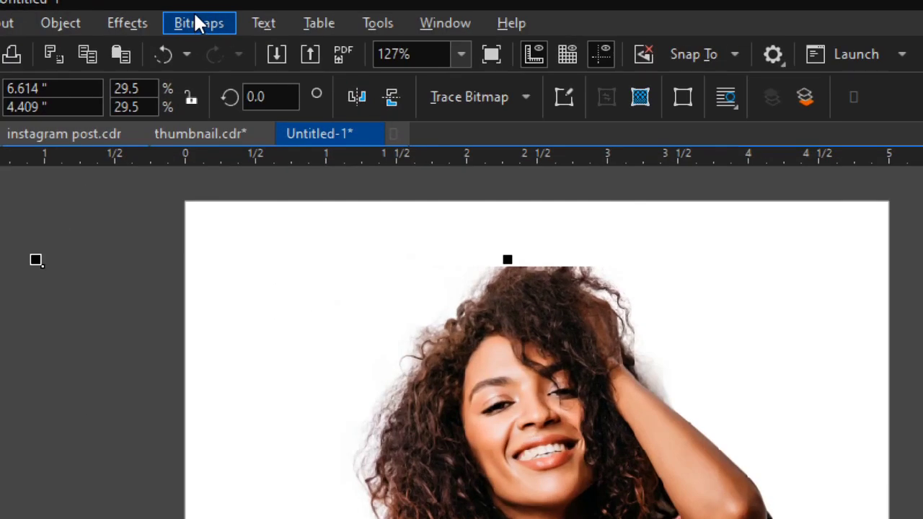
# Convert the woman's photo to Grayscale (8-bit) mode.
pyautogui.click(193, 18)
pyautogui.moveTo(264, 219)
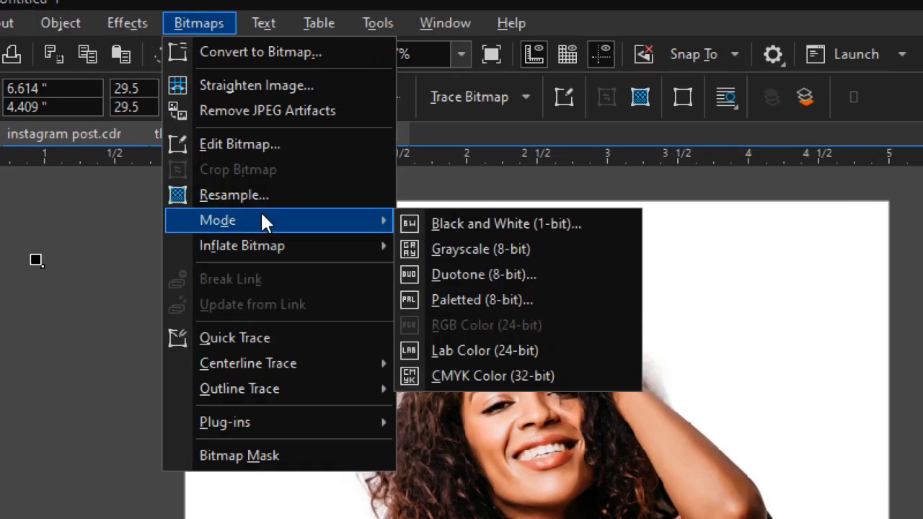
pyautogui.click(464, 249)
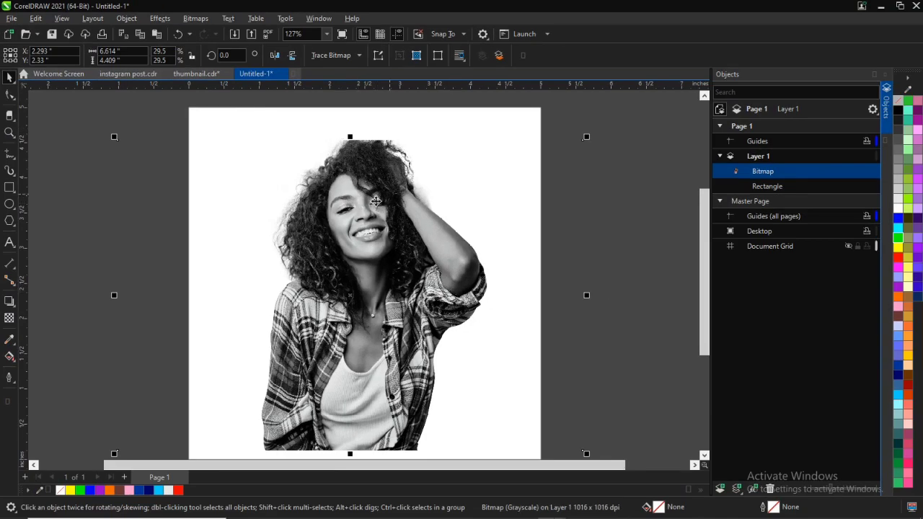
# Examine the face, teeth and hair details of the grayscale photo up close.
pyautogui.scroll(4, 360, 220)
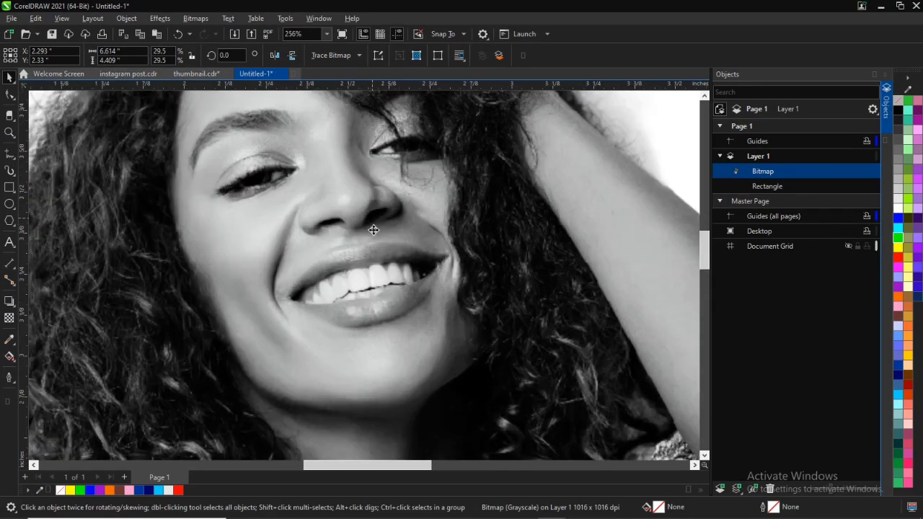
pyautogui.scroll(-5, 371, 241)
pyautogui.scroll(4, 362, 219)
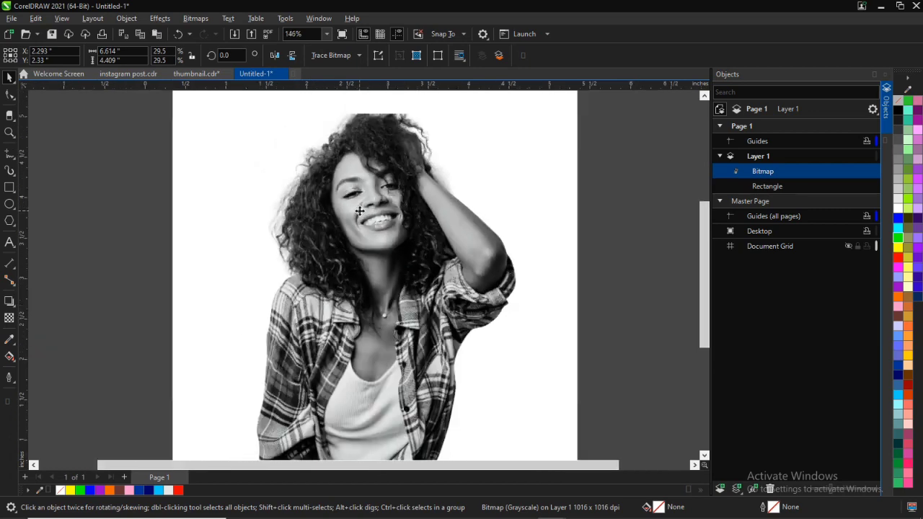
pyautogui.scroll(4, 364, 218)
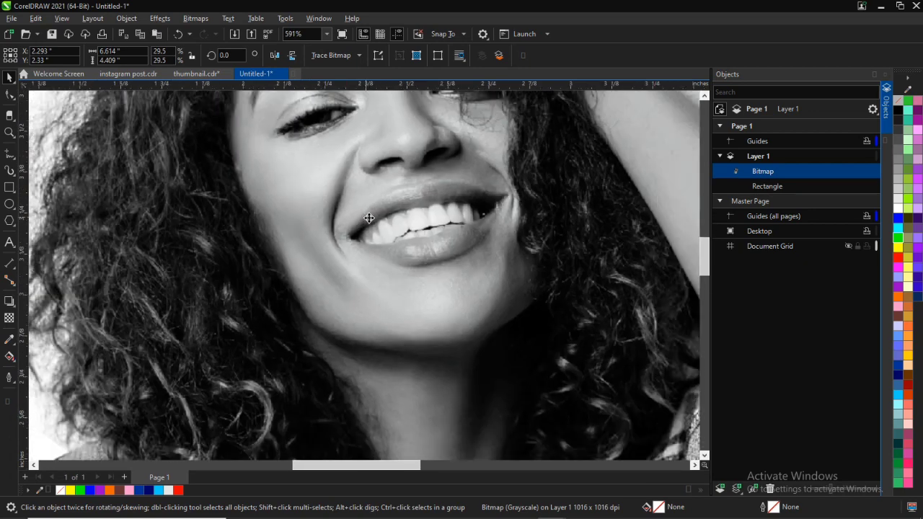
pyautogui.scroll(-2, 396, 226)
pyautogui.scroll(4, 407, 220)
pyautogui.scroll(-1, 414, 217)
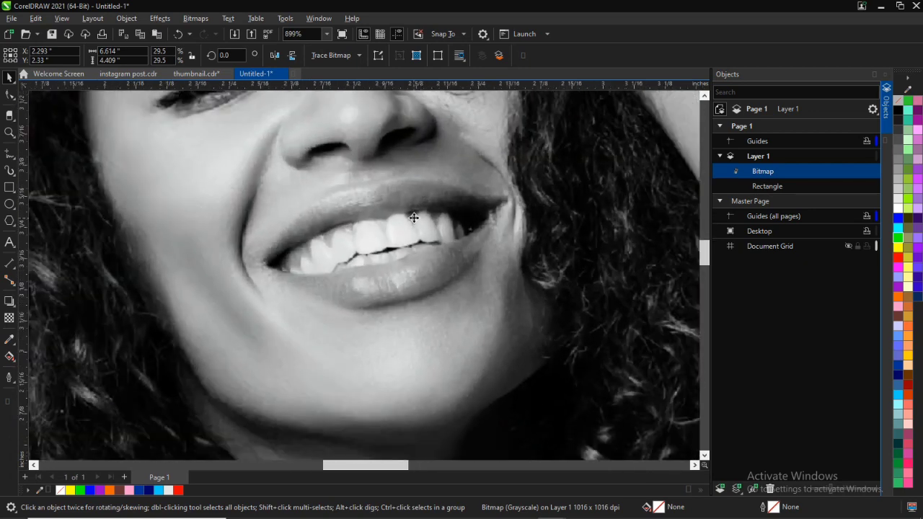
pyautogui.scroll(-6, 414, 217)
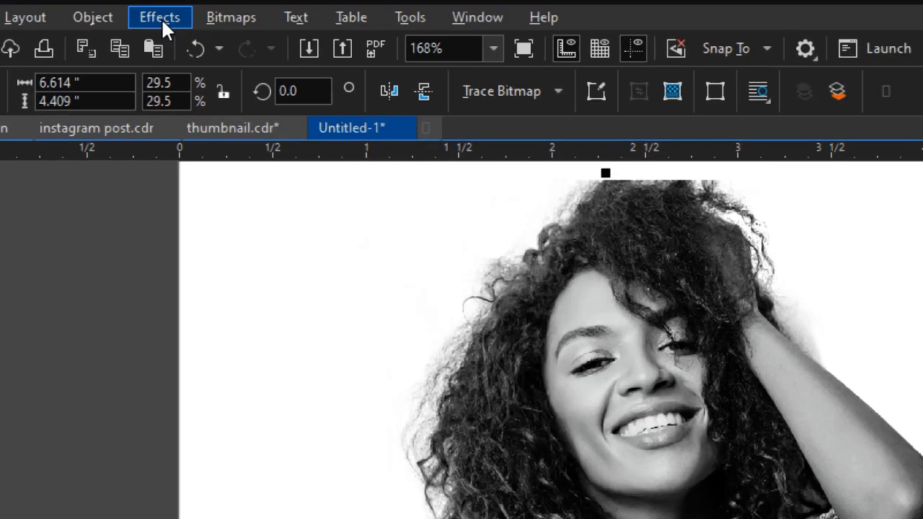
# Try gamma values between about 0.46 and 0.99 on the grayscale photo, without applying the adjustment.
pyautogui.click(161, 19)
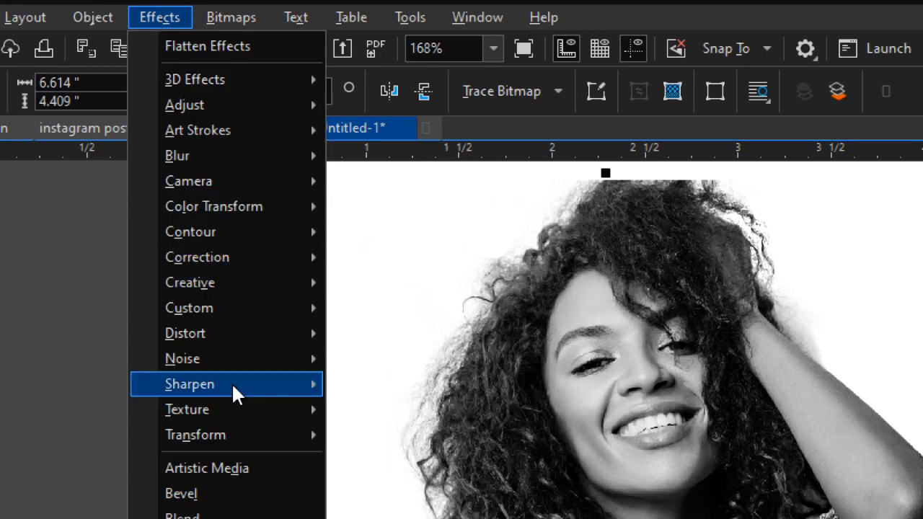
pyautogui.moveTo(289, 114)
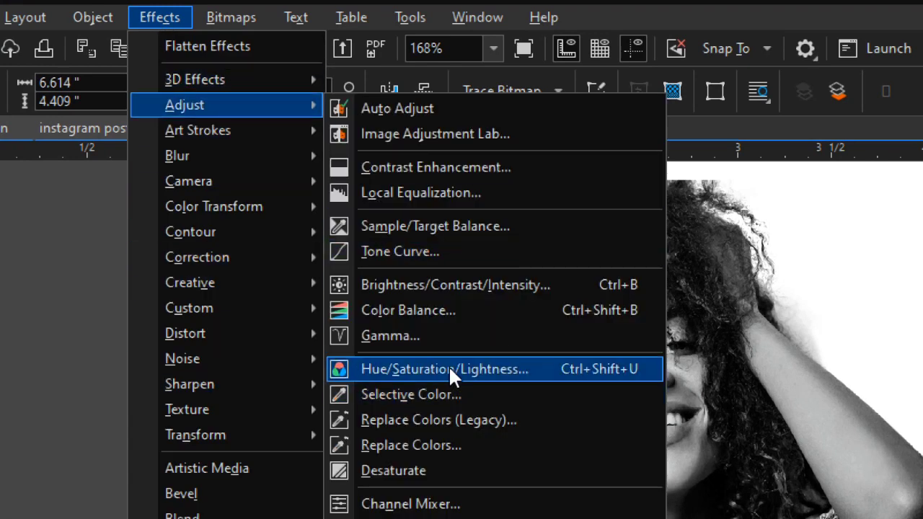
pyautogui.click(409, 335)
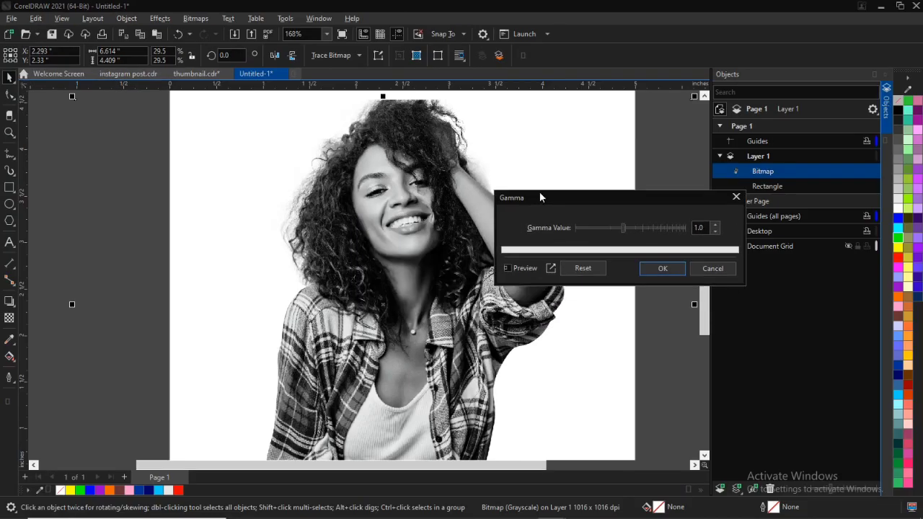
pyautogui.click(606, 230)
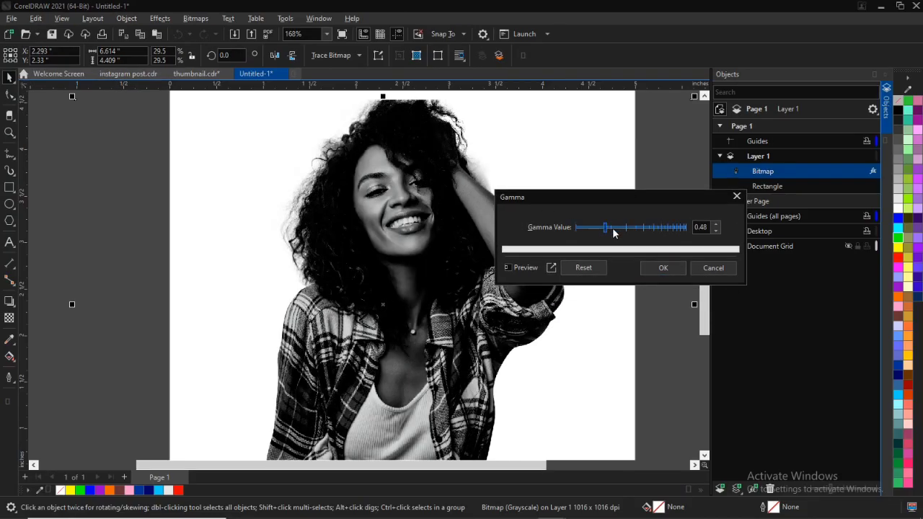
pyautogui.click(606, 229)
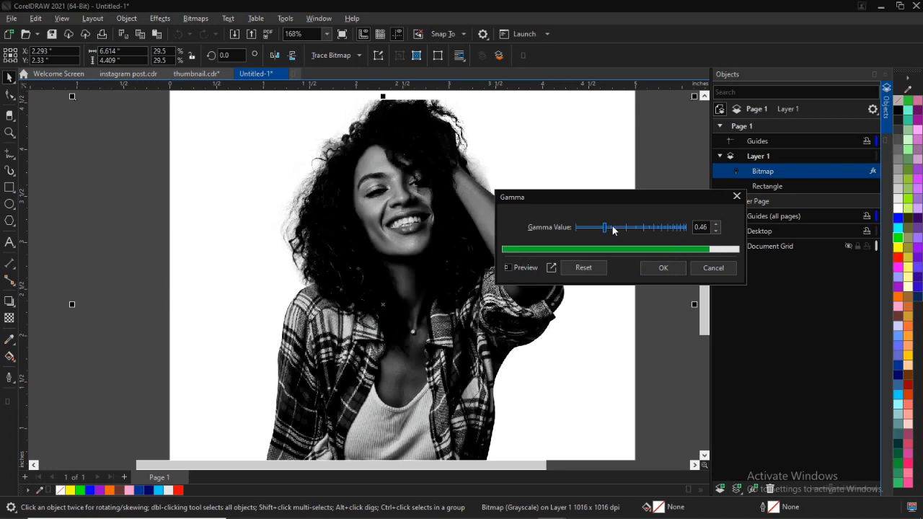
pyautogui.click(613, 229)
pyautogui.moveTo(614, 230)
pyautogui.mouseDown()
pyautogui.moveTo(661, 231)
pyautogui.moveTo(619, 229)
pyautogui.mouseUp()
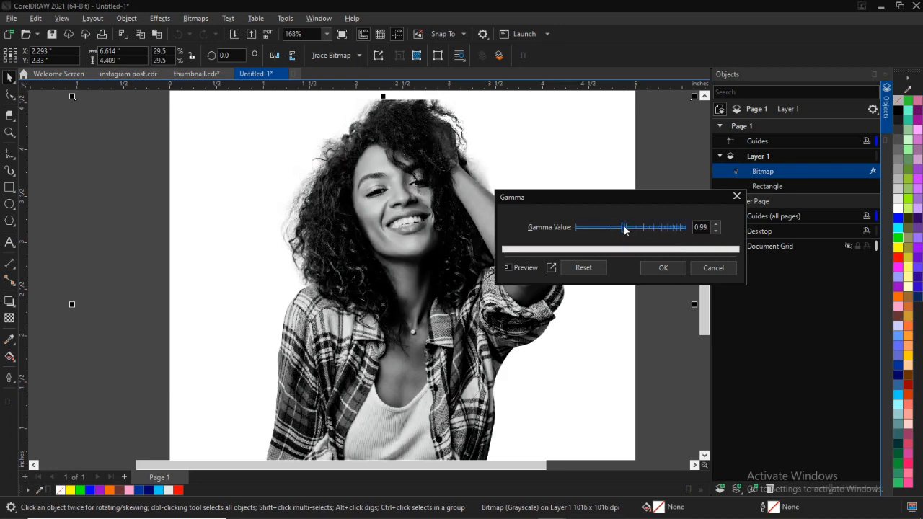
pyautogui.moveTo(625, 228); pyautogui.dragTo(620, 231)
pyautogui.click(711, 270)
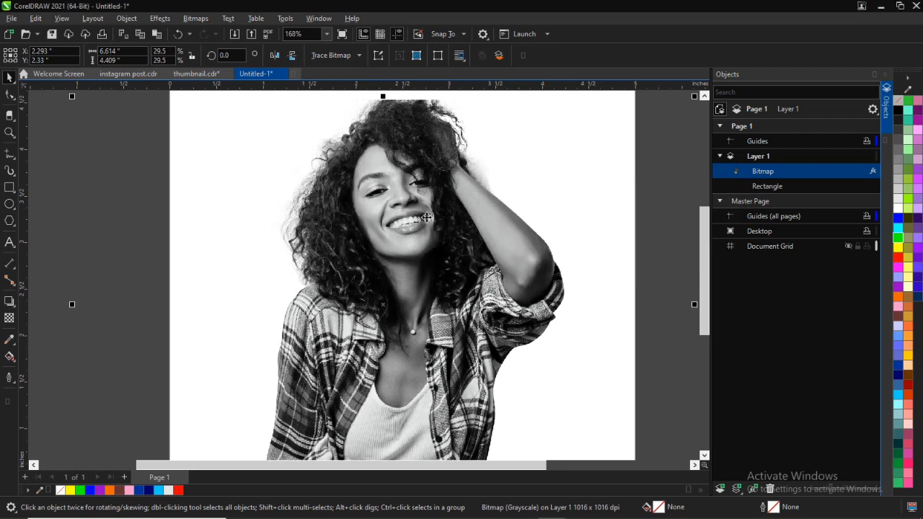
pyautogui.click(257, 186)
pyautogui.click(106, 199)
pyautogui.click(53, 151)
pyautogui.scroll(-1, 235, 175)
pyautogui.scroll(1, 292, 206)
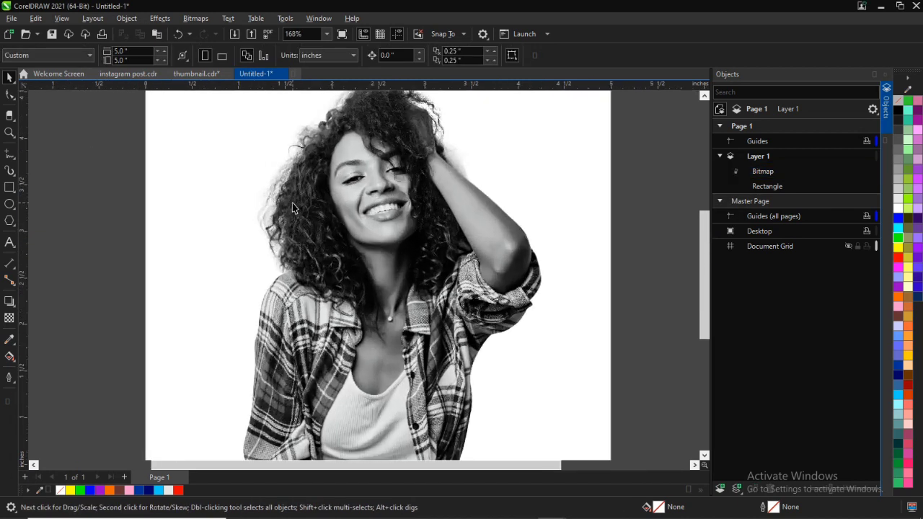
pyautogui.click(440, 227)
pyautogui.click(653, 150)
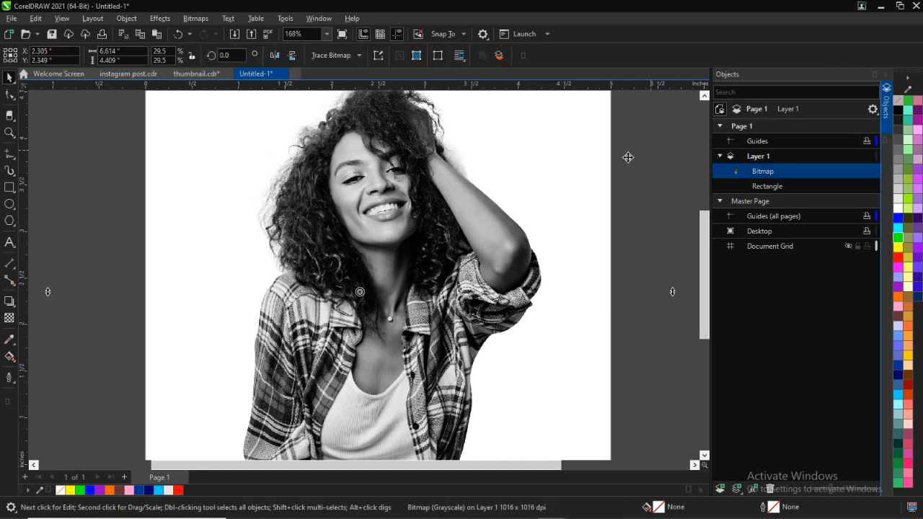
pyautogui.click(31, 117)
pyautogui.scroll(-4, 292, 175)
pyautogui.scroll(5, 327, 179)
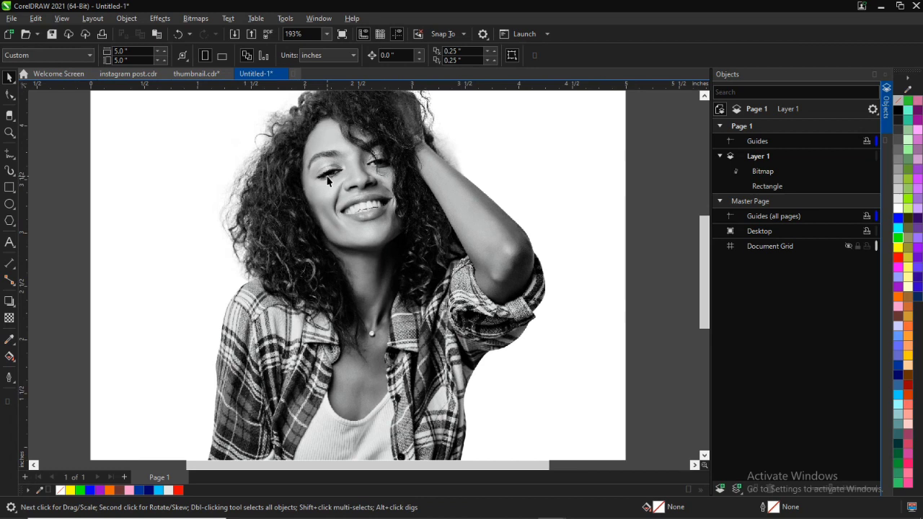
pyautogui.click(344, 230)
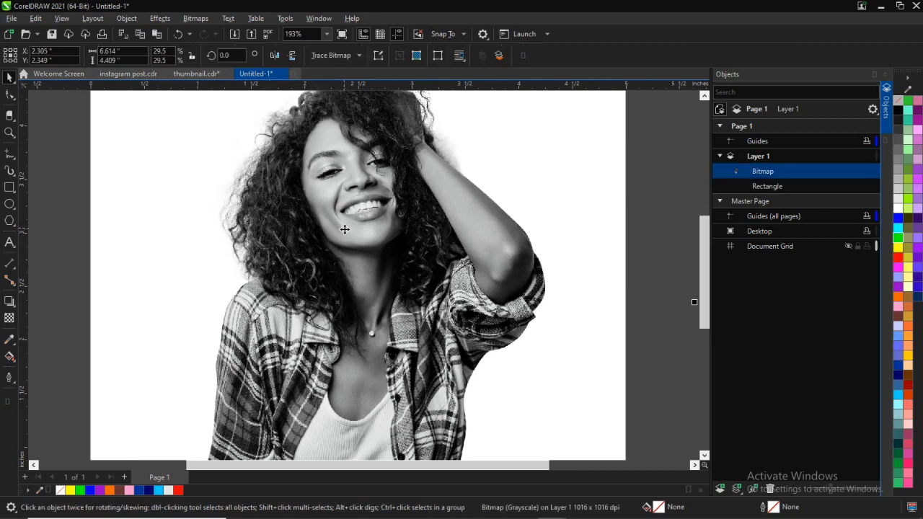
# Draw a circle about 1.558 inches across, fill it with Deep Navy Blue, and place it beside the woman at the page's left edge.
pyautogui.click(10, 204)
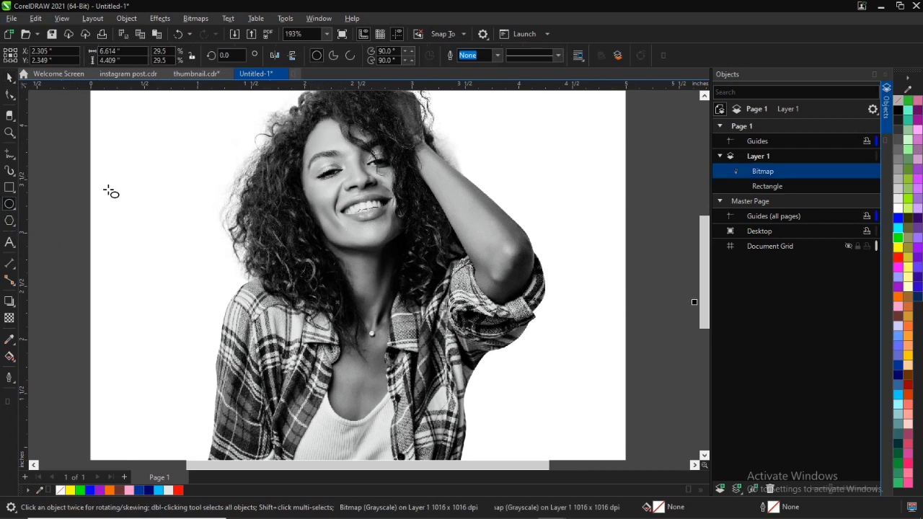
pyautogui.moveTo(100, 155); pyautogui.dragTo(209, 303)
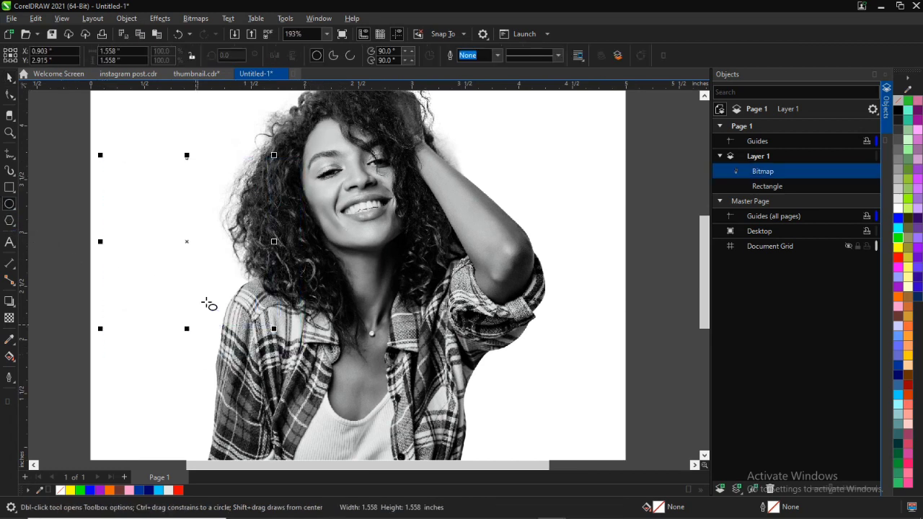
pyautogui.click(148, 490)
pyautogui.scroll(-3, 216, 271)
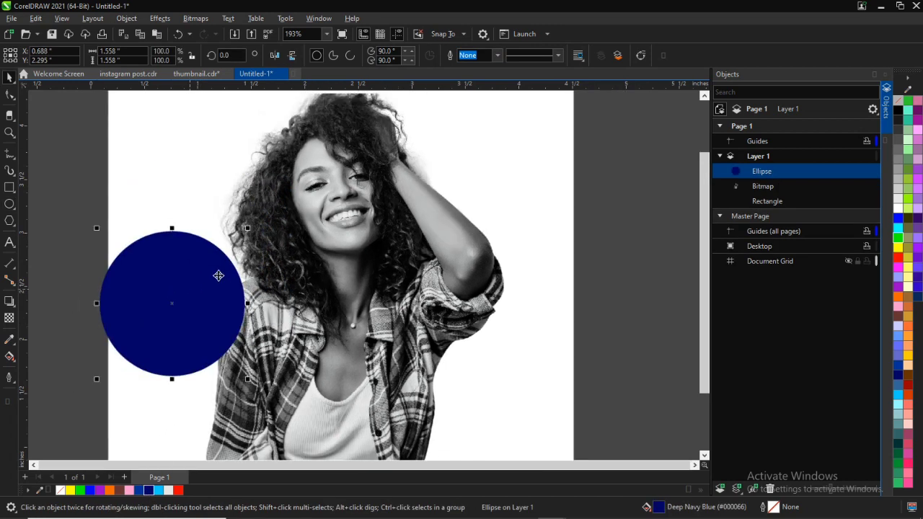
# Fill the page-sized background rectangle with bright green after trying Dark Brown.
pyautogui.click(188, 173)
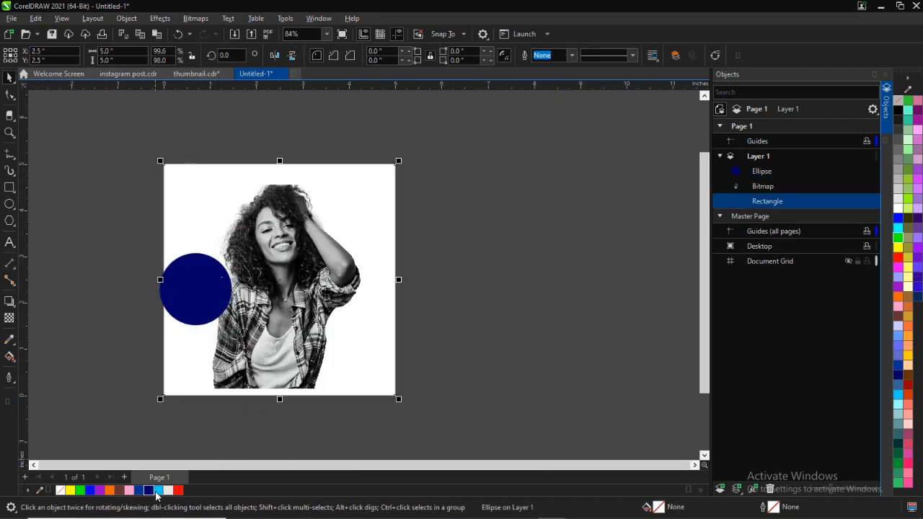
pyautogui.click(120, 490)
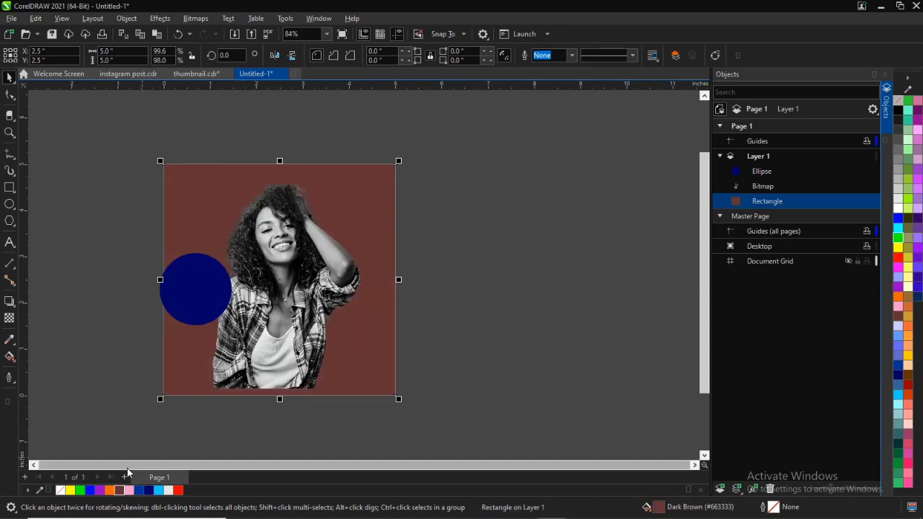
pyautogui.click(80, 491)
pyautogui.click(264, 353)
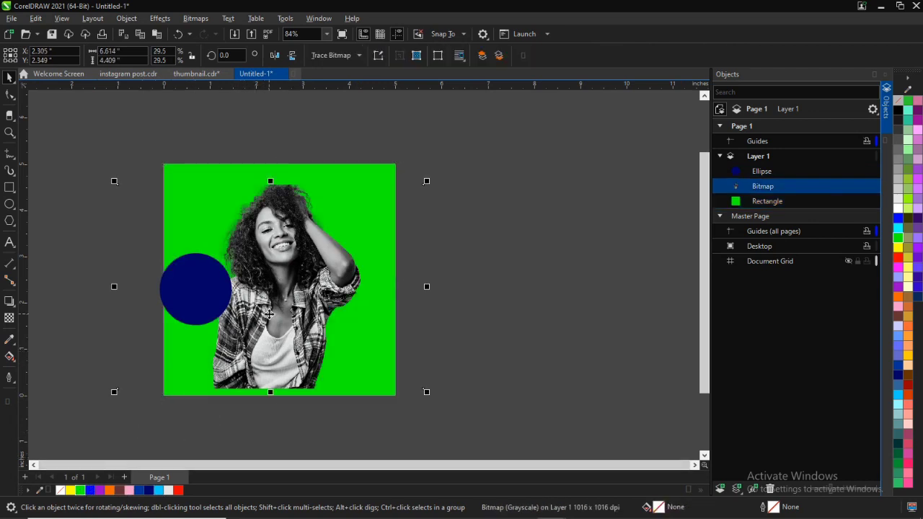
pyautogui.moveTo(271, 327); pyautogui.dragTo(362, 174)
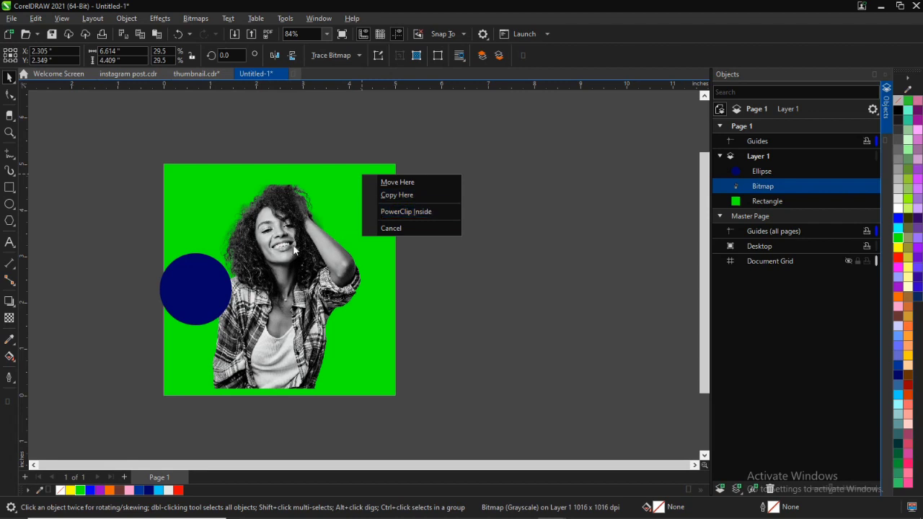
pyautogui.press('Escape')
# Move the navy circle over the woman's hair beside her face and apply a Gaussian Blur with a 43.1-pixel radius.
pyautogui.scroll(2, 215, 217)
pyautogui.click(158, 310)
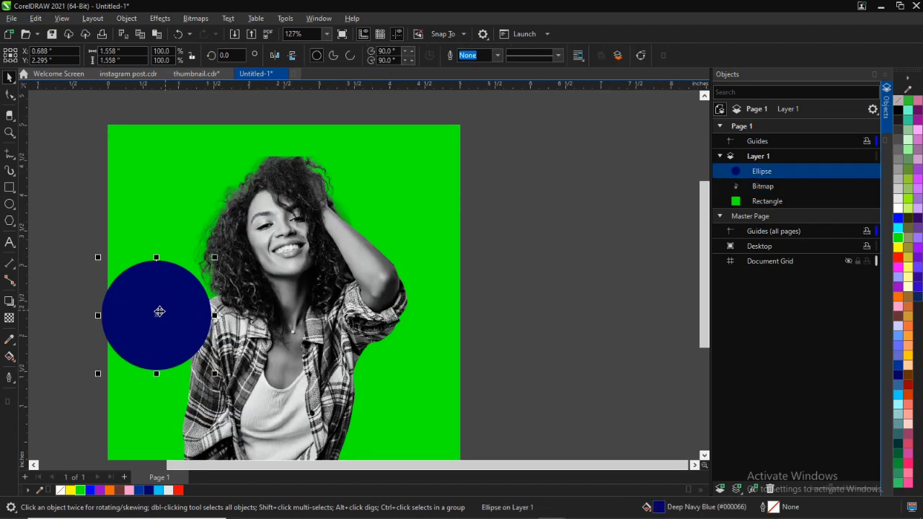
pyautogui.moveTo(158, 309); pyautogui.dragTo(226, 284)
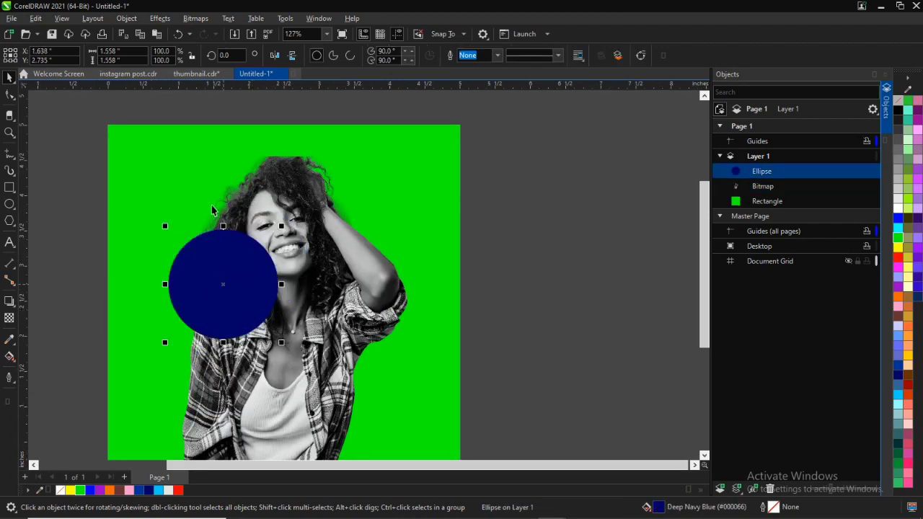
pyautogui.click(163, 20)
pyautogui.moveTo(182, 87)
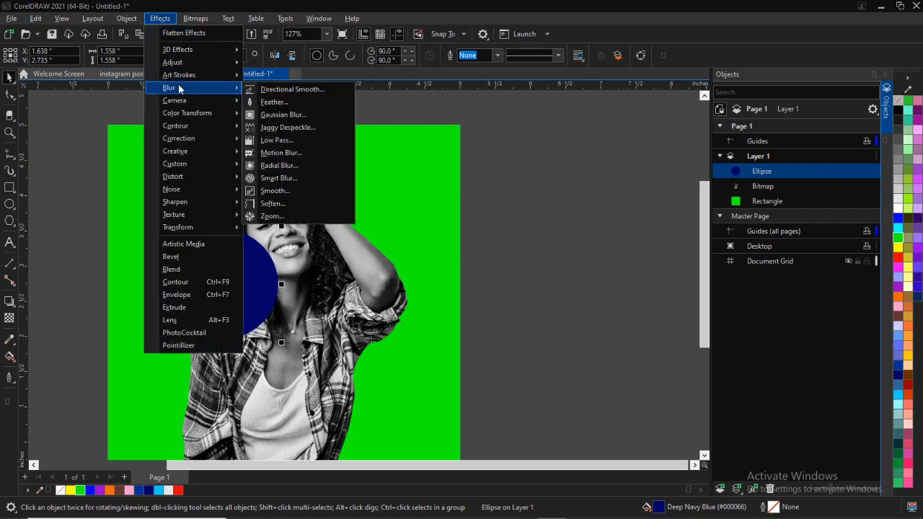
pyautogui.click(292, 112)
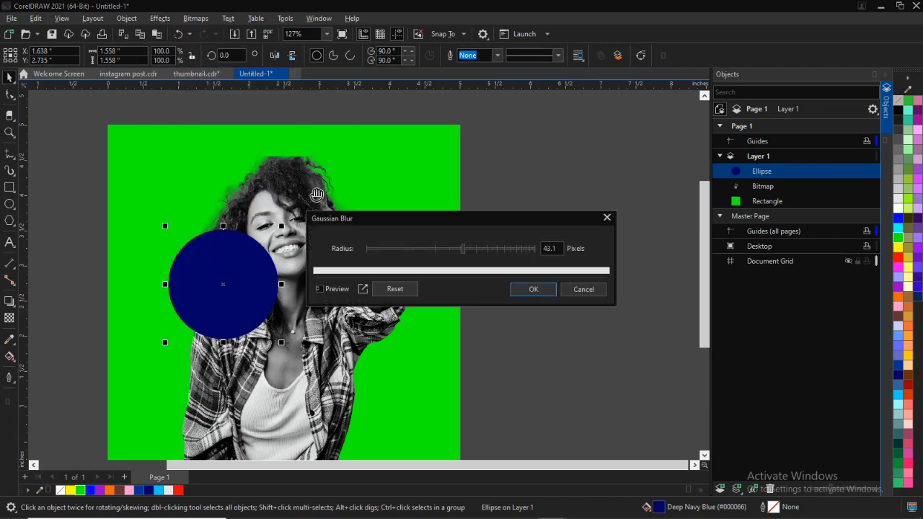
pyautogui.click(526, 292)
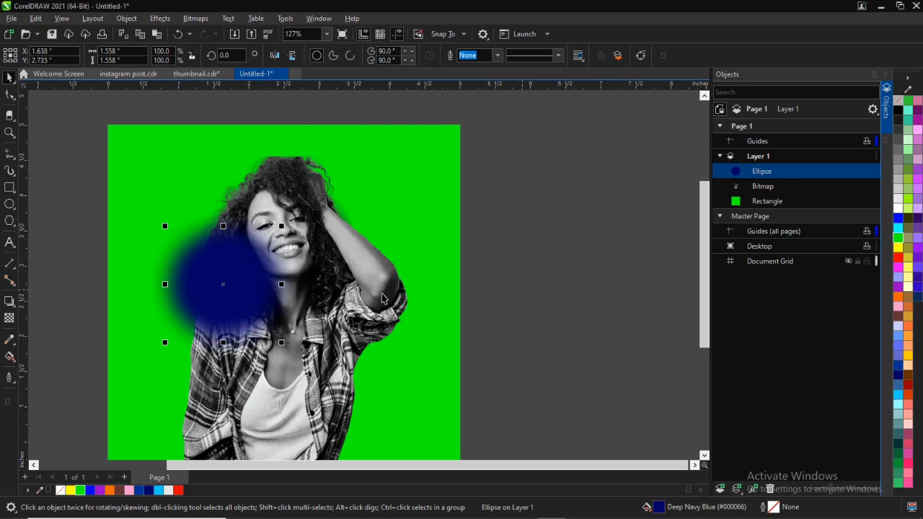
# Move the blurred circle over the woman's chin and neck and convert it to a 300 dpi RGB Color (24-bit) bitmap.
pyautogui.moveTo(231, 301); pyautogui.dragTo(299, 305)
pyautogui.scroll(-1, 250, 266)
pyautogui.press('F4')
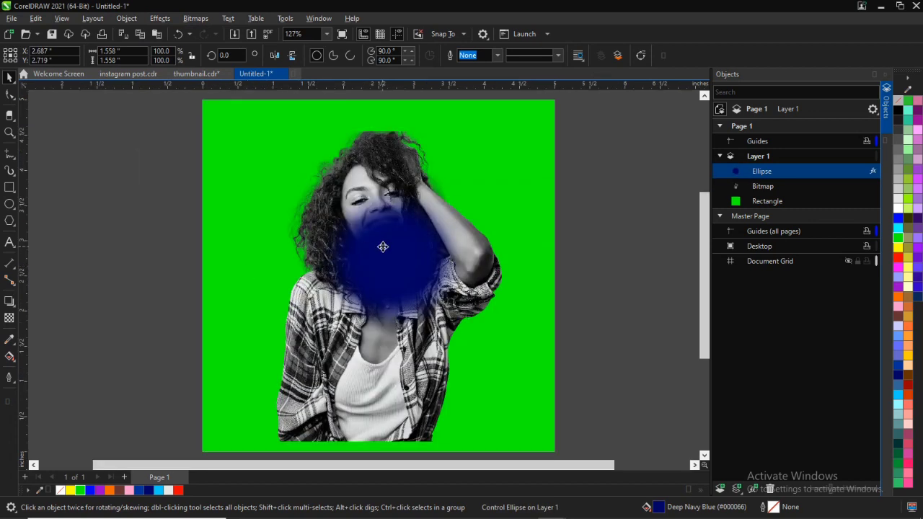
pyautogui.moveTo(383, 246); pyautogui.dragTo(379, 260)
pyautogui.click(196, 18)
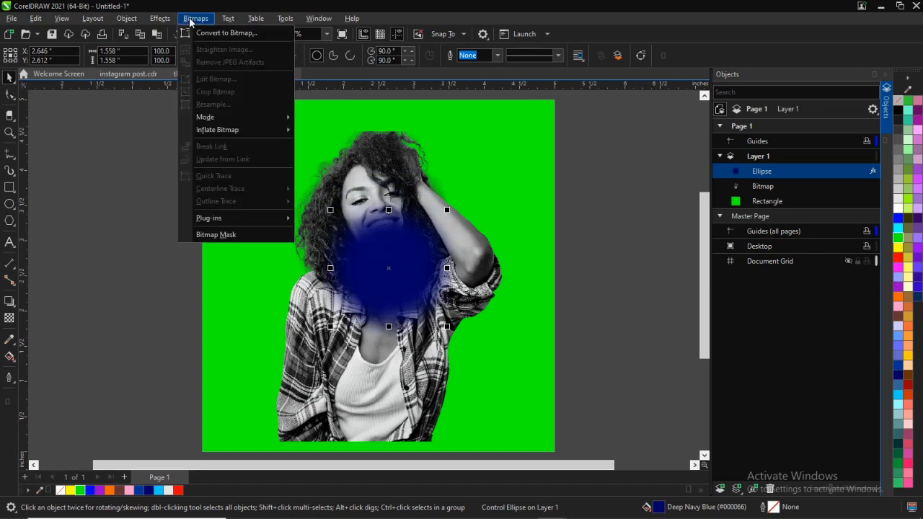
pyautogui.click(210, 31)
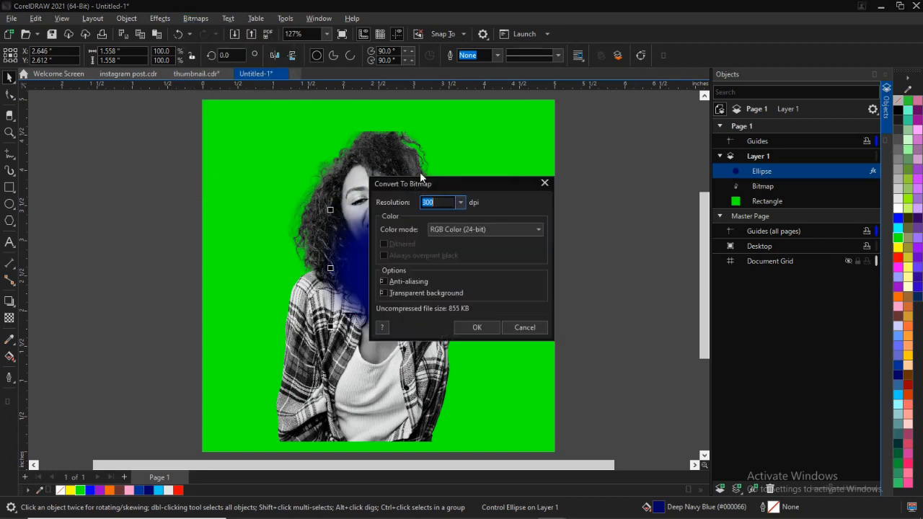
pyautogui.click(478, 328)
# Place the blurred navy bitmap over the hair and side of the face and set its merge mode to Overlay.
pyautogui.moveTo(376, 278); pyautogui.dragTo(355, 238)
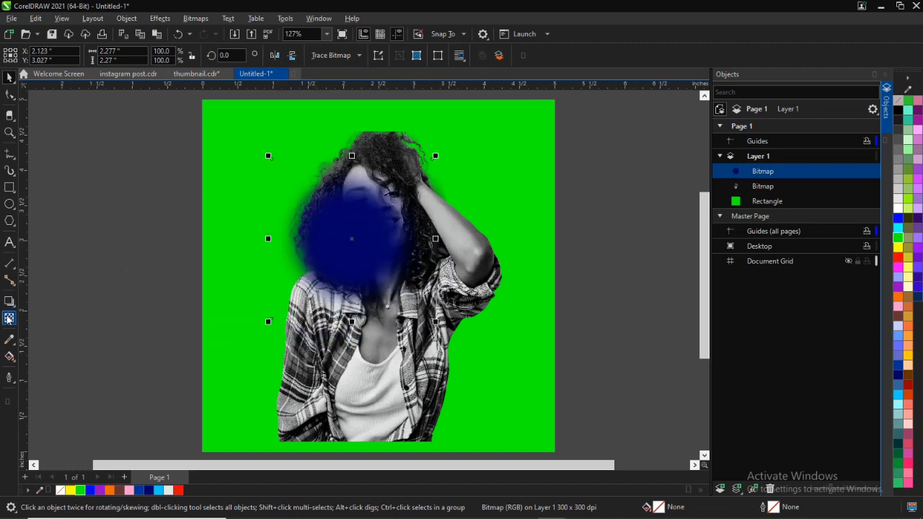
pyautogui.click(9, 319)
pyautogui.click(160, 58)
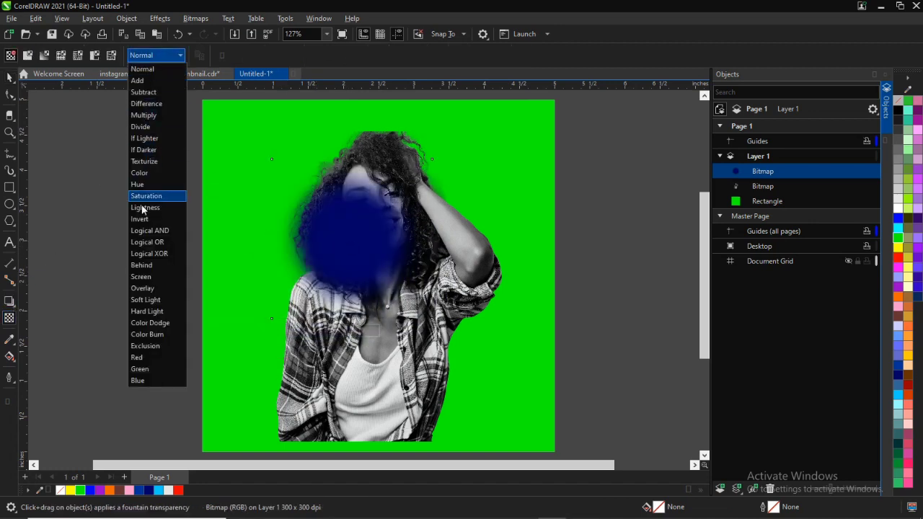
pyautogui.click(141, 288)
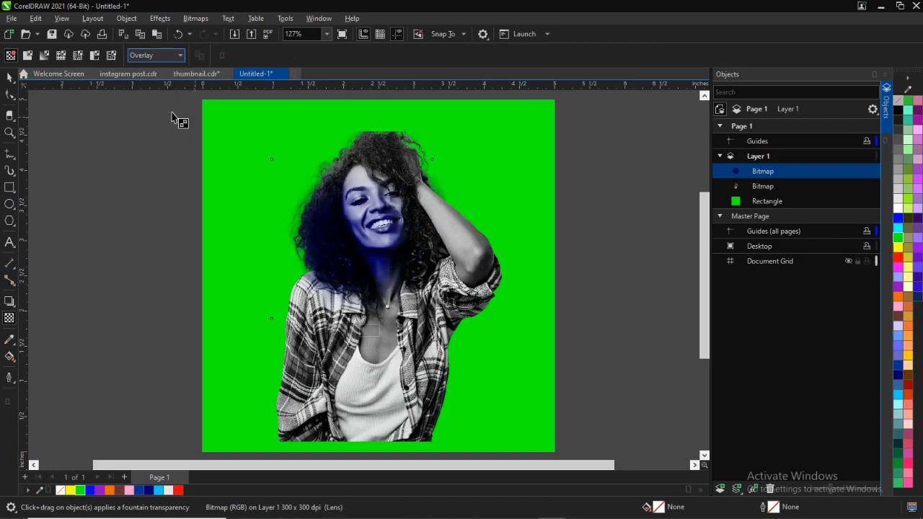
# Duplicate the navy overlay bitmap so that one copy tints the face and the other tints the shirt's shoulder.
pyautogui.click(10, 78)
pyautogui.moveTo(345, 242); pyautogui.dragTo(377, 241)
pyautogui.rightClick(417, 203)
# Apply a uniform transparency of 28 to the navy overlay on the face, keeping the Overlay merge mode.
pyautogui.click(9, 318)
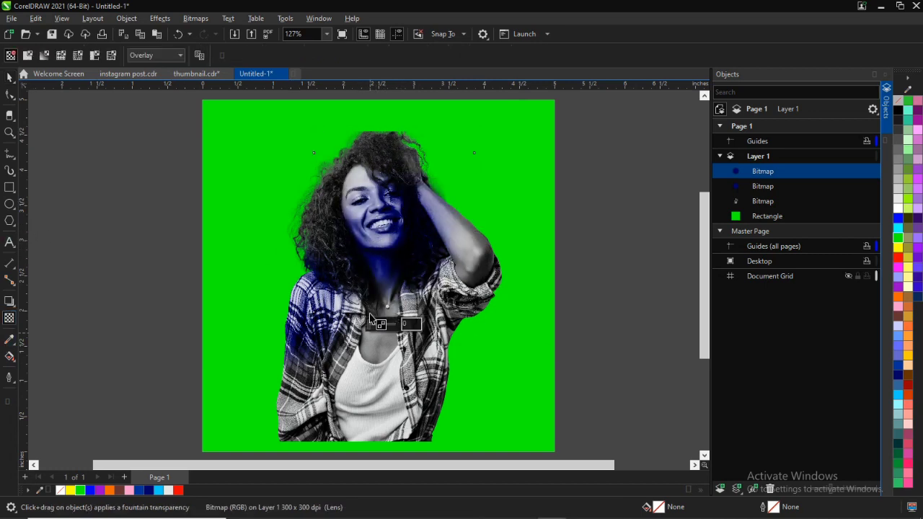
pyautogui.scroll(2, 369, 313)
pyautogui.moveTo(393, 375); pyautogui.dragTo(402, 375)
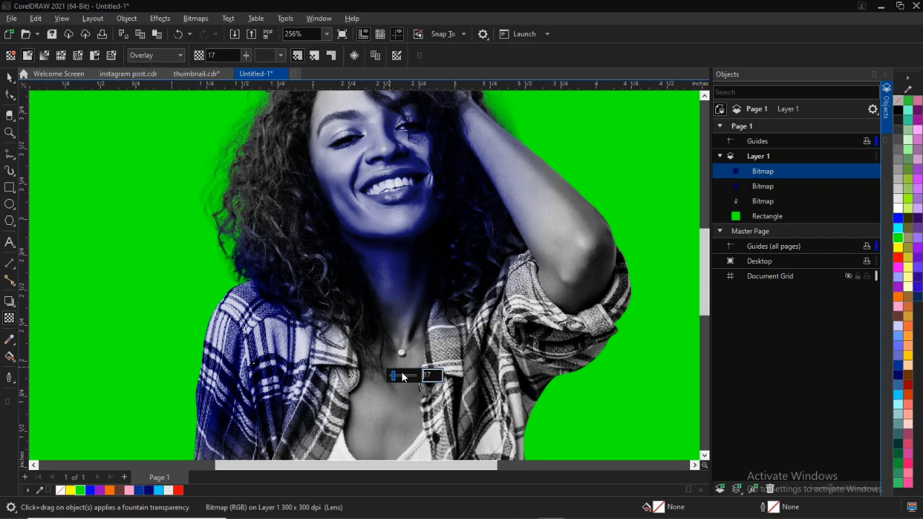
pyautogui.click(406, 375)
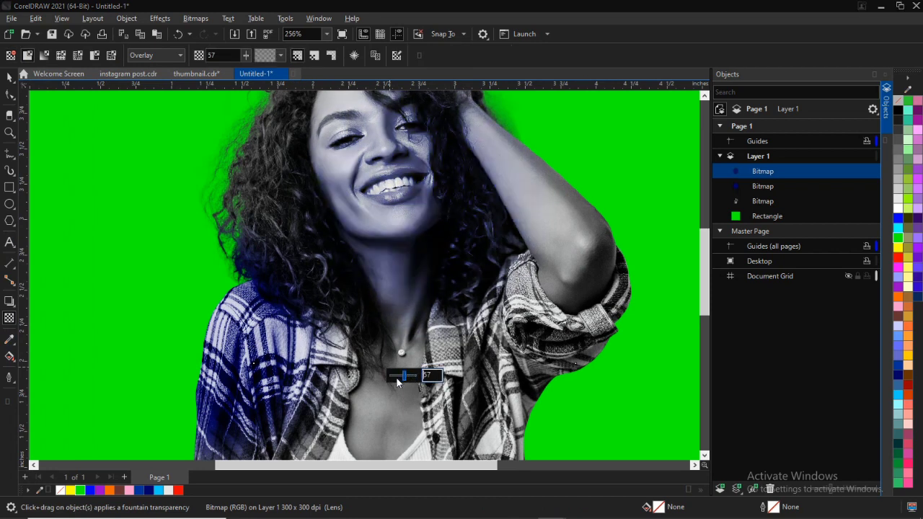
pyautogui.moveTo(402, 376); pyautogui.dragTo(401, 376)
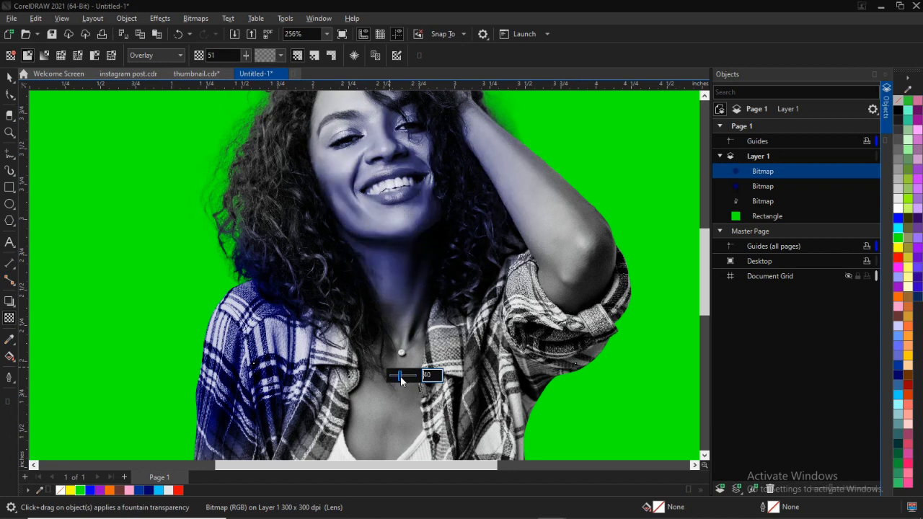
pyautogui.scroll(-4, 404, 361)
pyautogui.scroll(2, 404, 246)
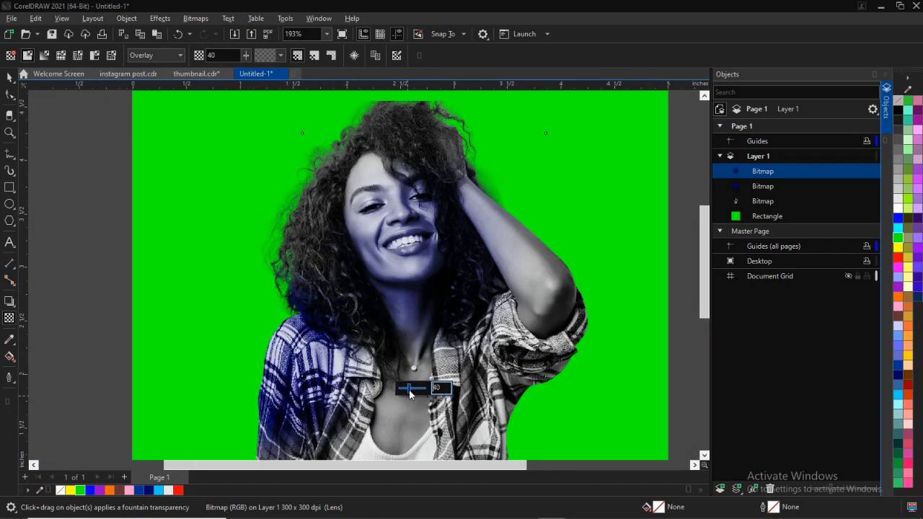
pyautogui.moveTo(408, 391); pyautogui.dragTo(406, 392)
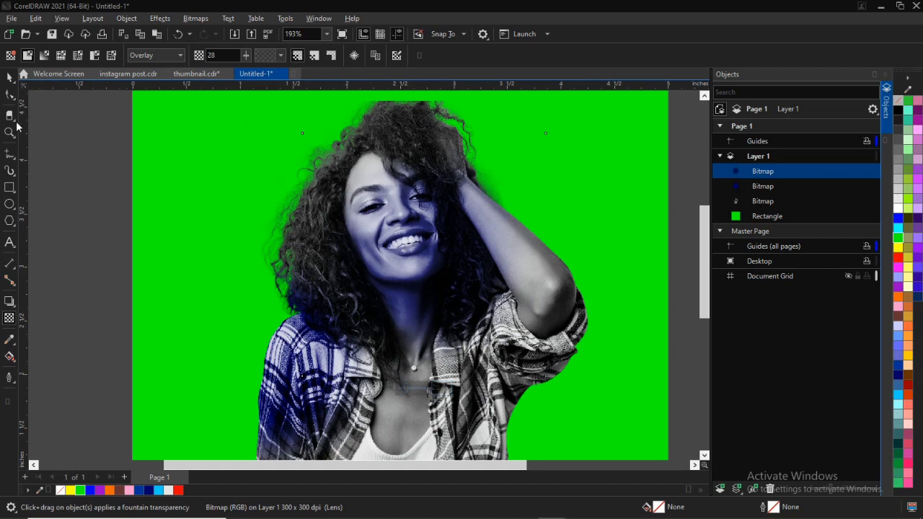
# Copy the shoulder's navy overlay bitmap onto the lower shirt on the opposite side, overlapping the page's bottom edge.
pyautogui.click(10, 78)
pyautogui.scroll(-5, 279, 270)
pyautogui.click(356, 378)
pyautogui.scroll(4, 356, 378)
pyautogui.click(261, 275)
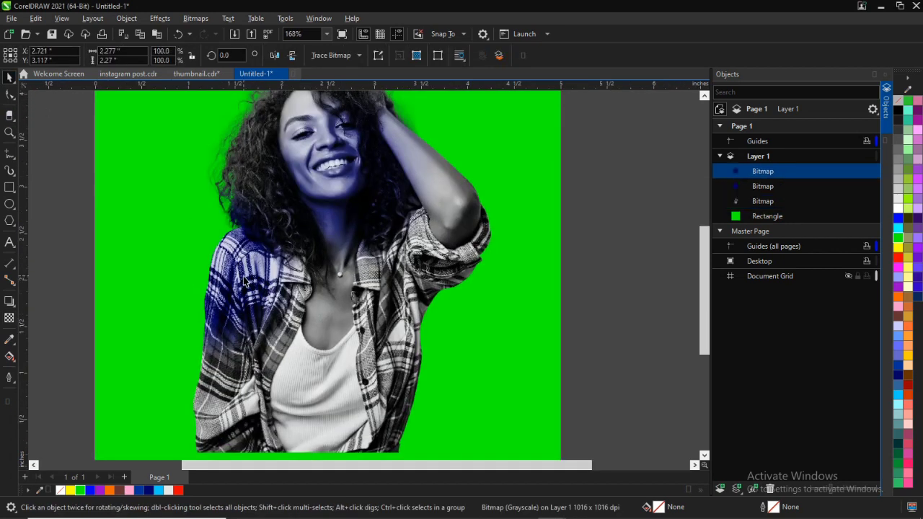
pyautogui.moveTo(231, 288); pyautogui.dragTo(443, 411)
# Examine the navy tint on the face, neck, hair and shirt up close and in the whole composition.
pyautogui.scroll(-4, 331, 293)
pyautogui.scroll(5, 288, 219)
pyautogui.scroll(-3, 347, 267)
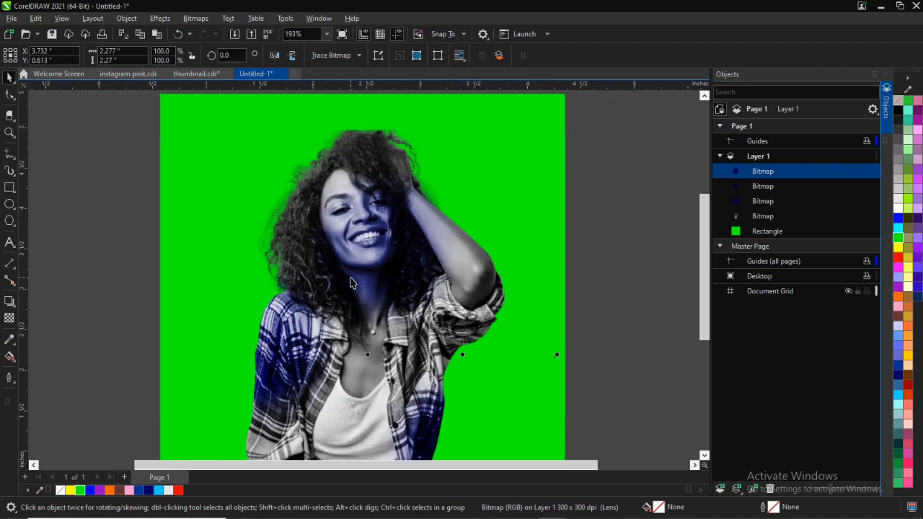
pyautogui.scroll(1, 359, 306)
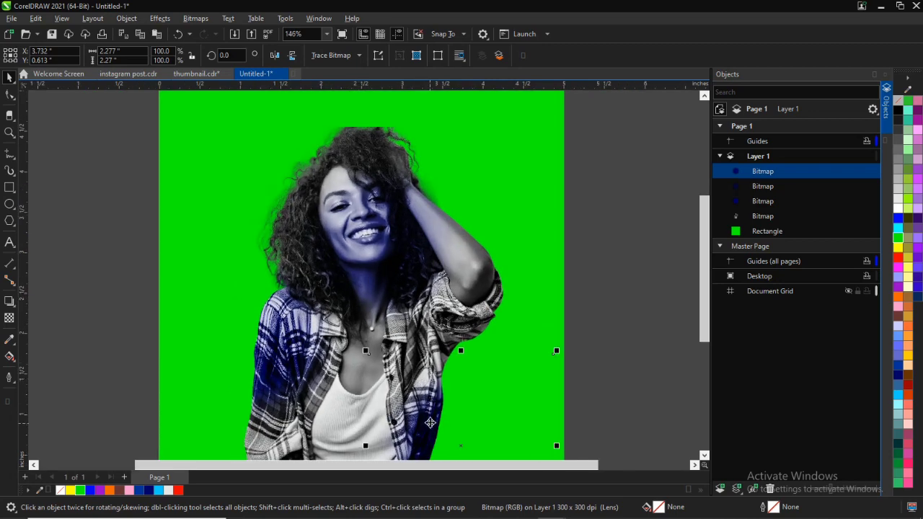
pyautogui.scroll(9, 417, 321)
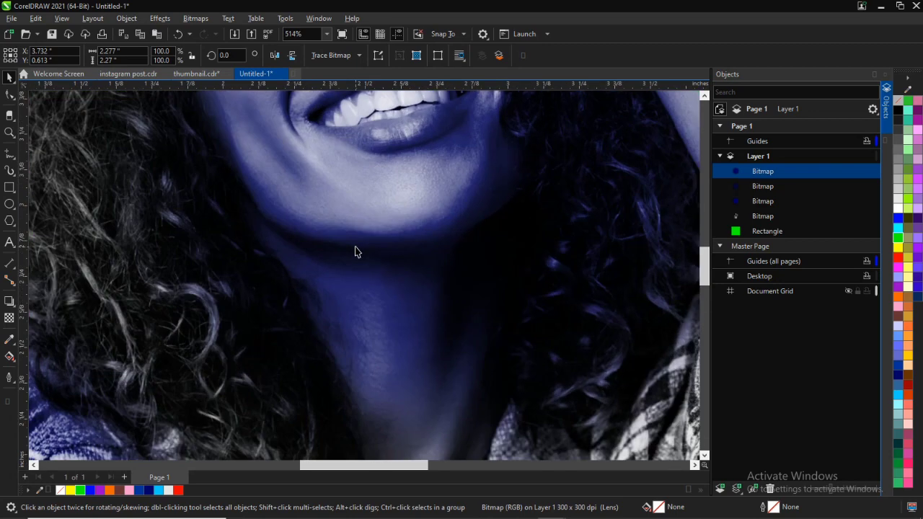
pyautogui.scroll(3, 423, 200)
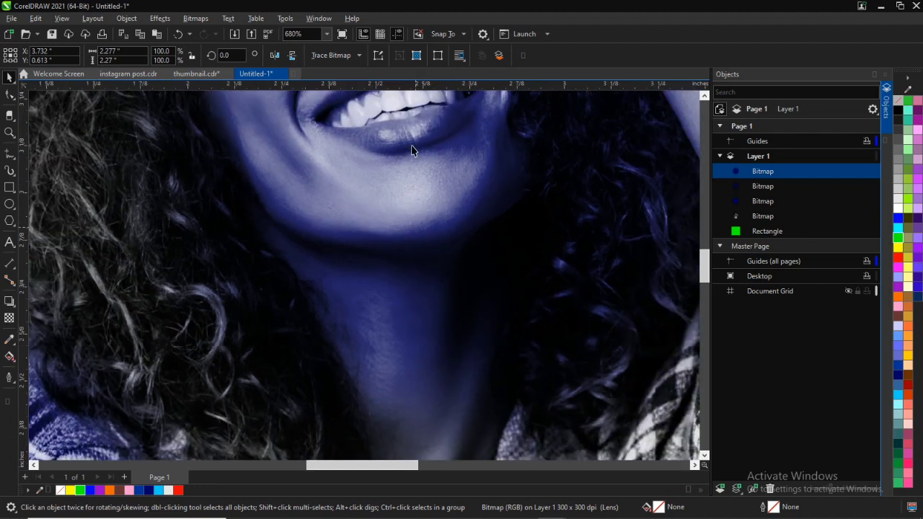
pyautogui.scroll(1, 398, 116)
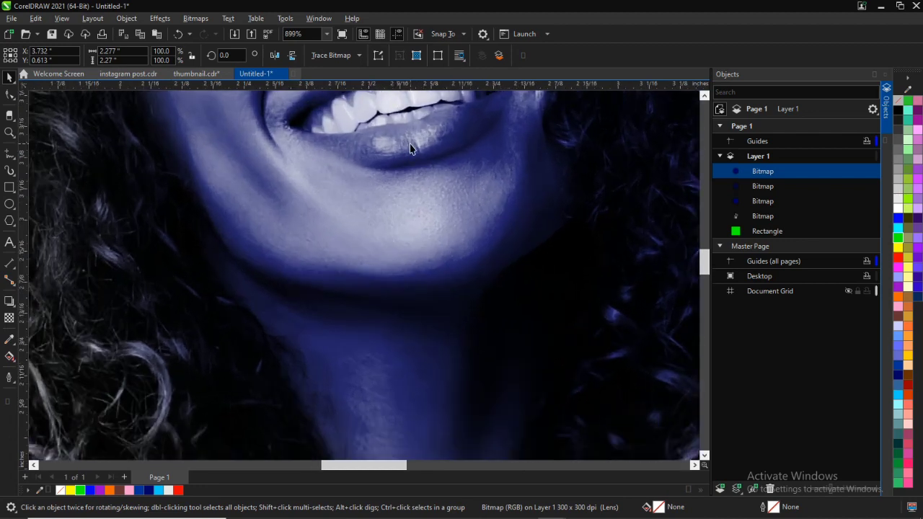
pyautogui.scroll(-1, 417, 208)
pyautogui.scroll(-5, 415, 202)
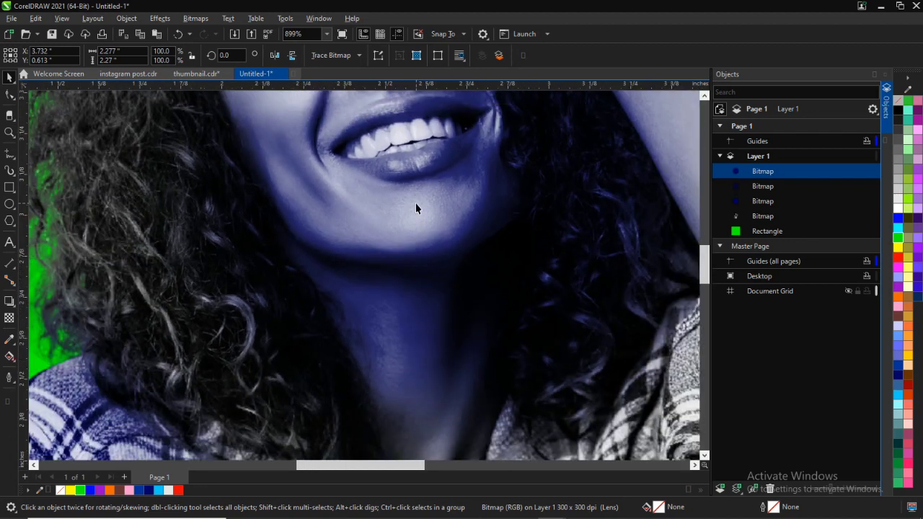
pyautogui.scroll(3, 392, 131)
pyautogui.scroll(1, 392, 131)
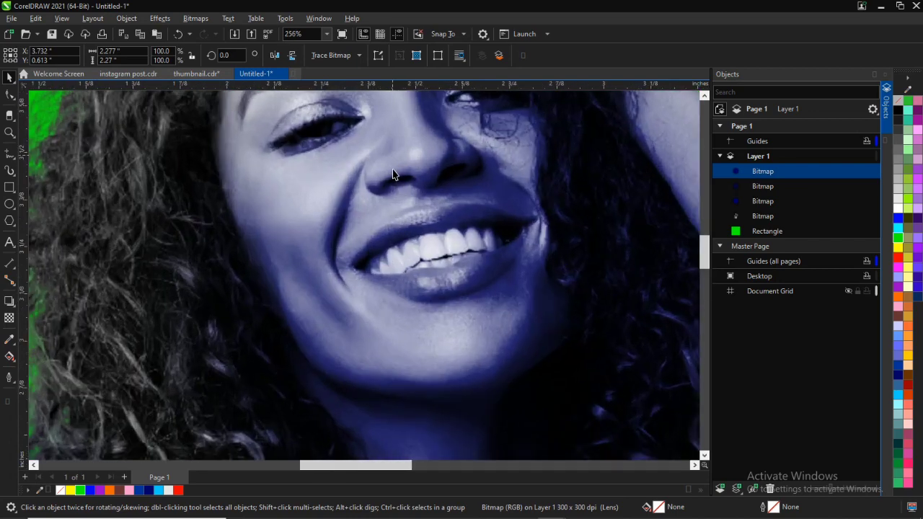
pyautogui.click(392, 171)
pyautogui.scroll(-3, 314, 139)
pyautogui.scroll(2, 313, 138)
pyautogui.scroll(3, 367, 162)
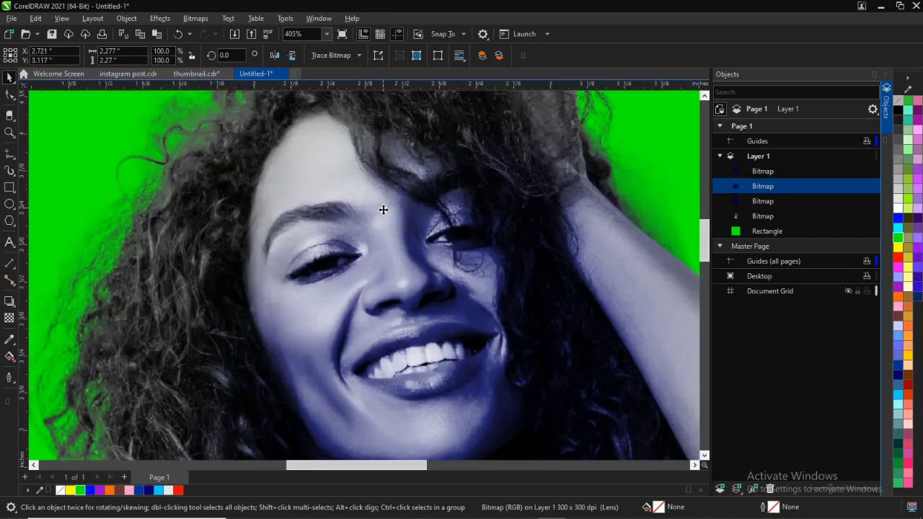
pyautogui.scroll(-5, 385, 231)
pyautogui.scroll(2, 387, 232)
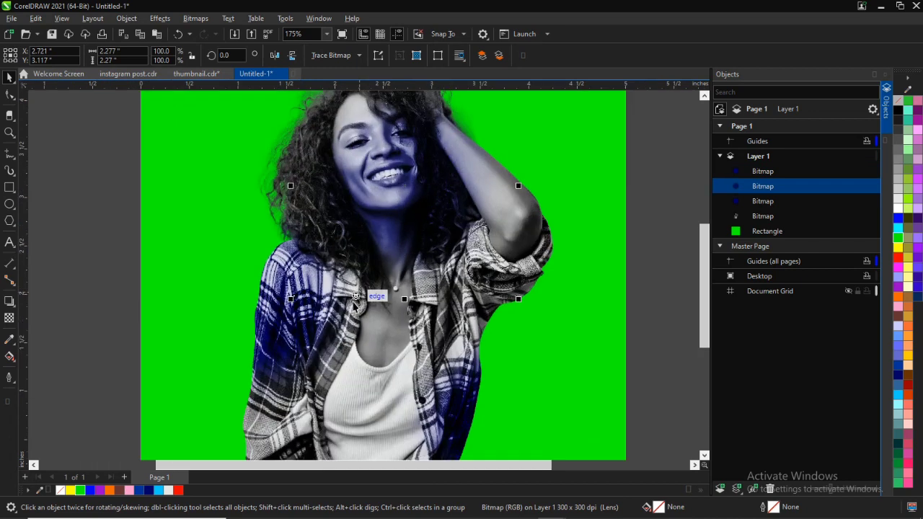
pyautogui.scroll(-2, 340, 350)
# Fill the page-sized background rectangle with pure blue (#0000FF).
pyautogui.click(664, 228)
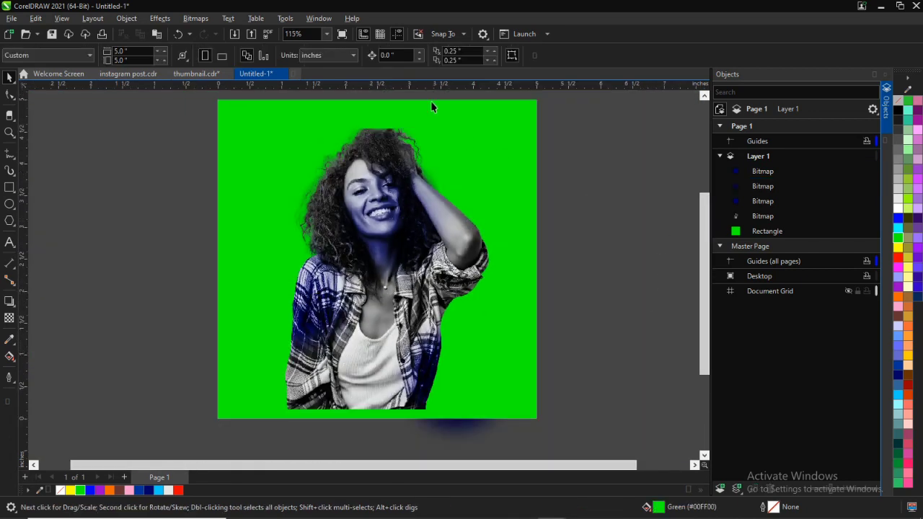
pyautogui.click(454, 121)
pyautogui.click(898, 218)
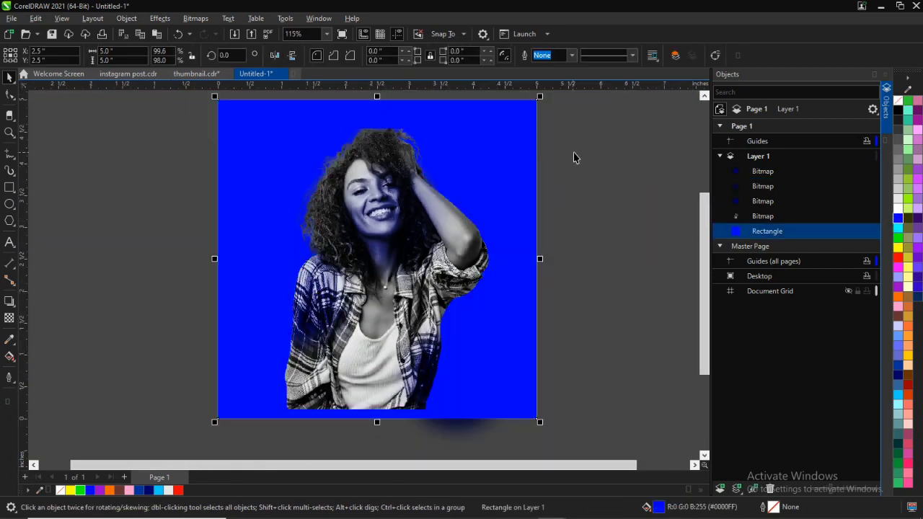
pyautogui.click(404, 347)
pyautogui.click(605, 178)
# Examine how the navy-tinted photo blends with the blue background, both up close and as a whole.
pyautogui.scroll(2, 387, 420)
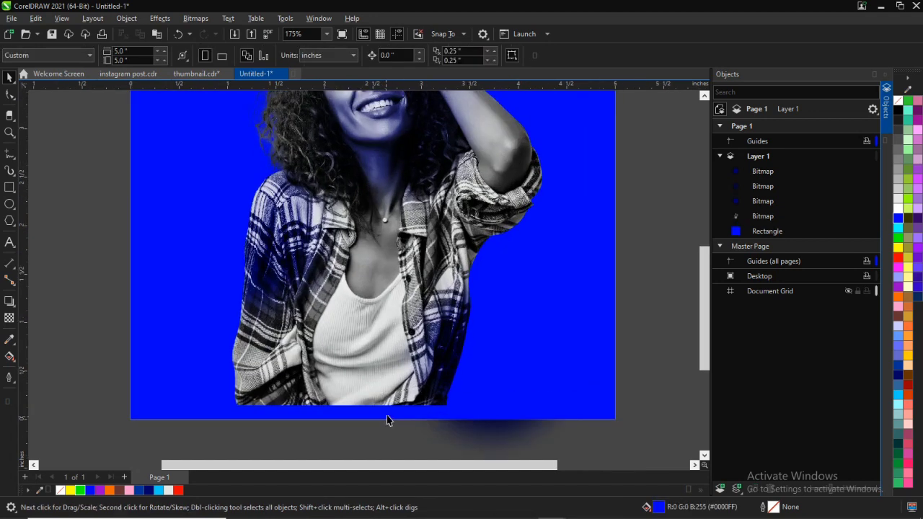
pyautogui.scroll(-2, 368, 311)
pyautogui.scroll(3, 384, 195)
pyautogui.scroll(-3, 385, 194)
pyautogui.scroll(2, 396, 221)
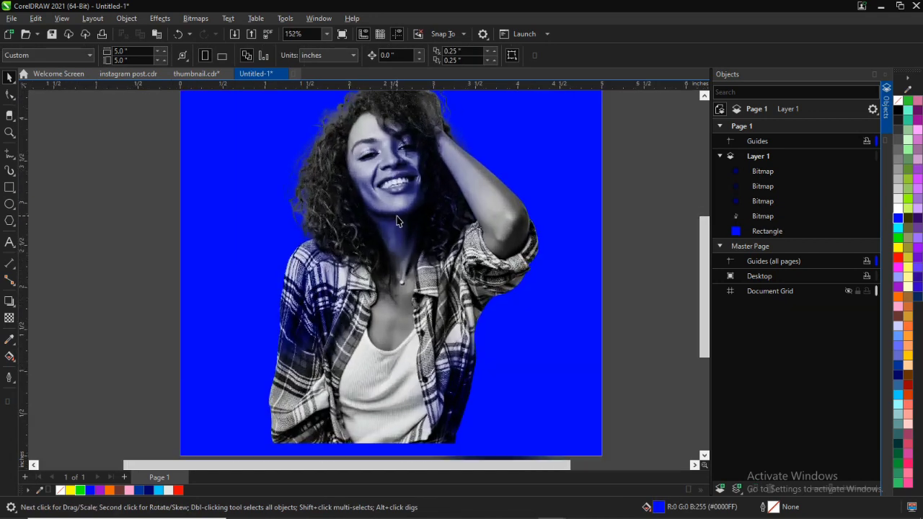
pyautogui.scroll(-1, 403, 215)
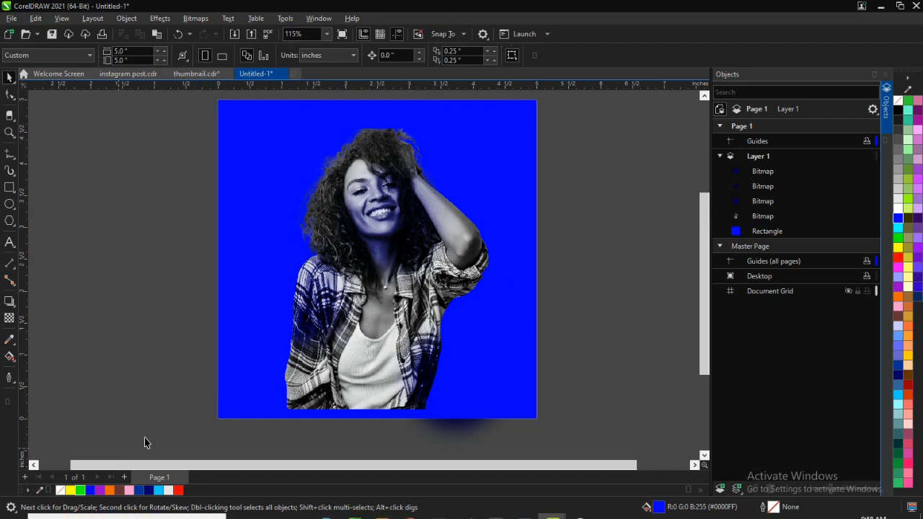
pyautogui.scroll(4, 394, 205)
pyautogui.scroll(-4, 390, 195)
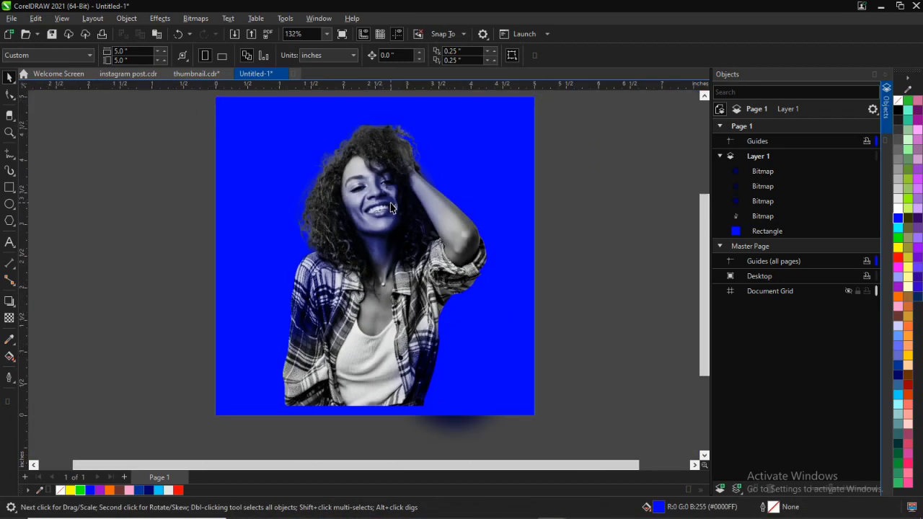
pyautogui.scroll(4, 385, 245)
pyautogui.scroll(-3, 382, 267)
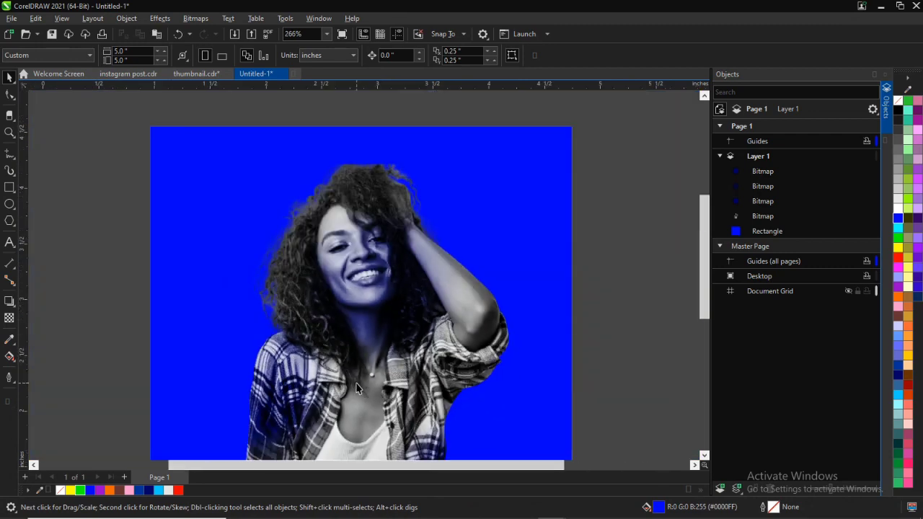
pyautogui.scroll(2, 361, 303)
pyautogui.scroll(-6, 310, 375)
pyautogui.scroll(4, 295, 403)
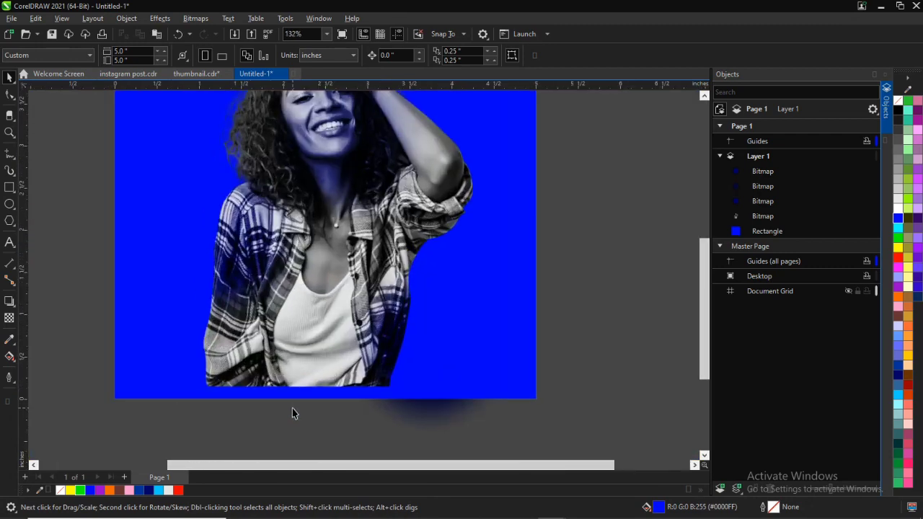
pyautogui.scroll(2, 263, 255)
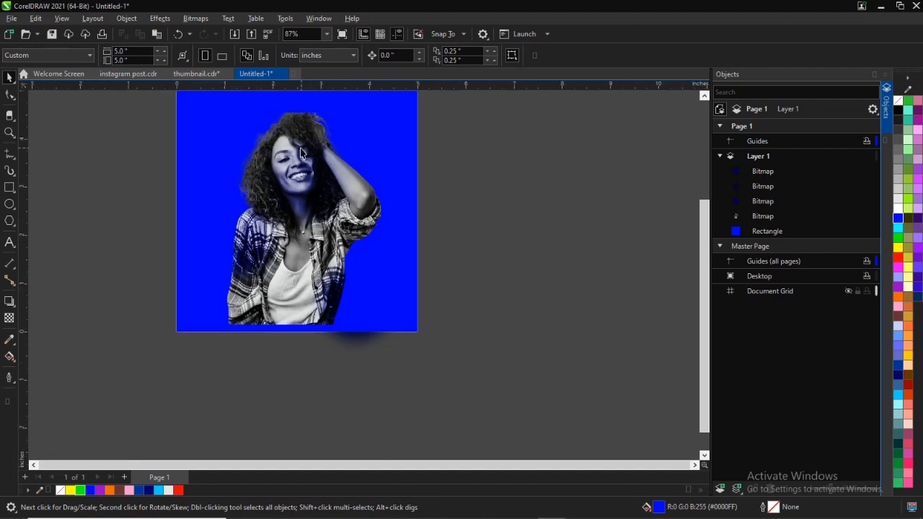